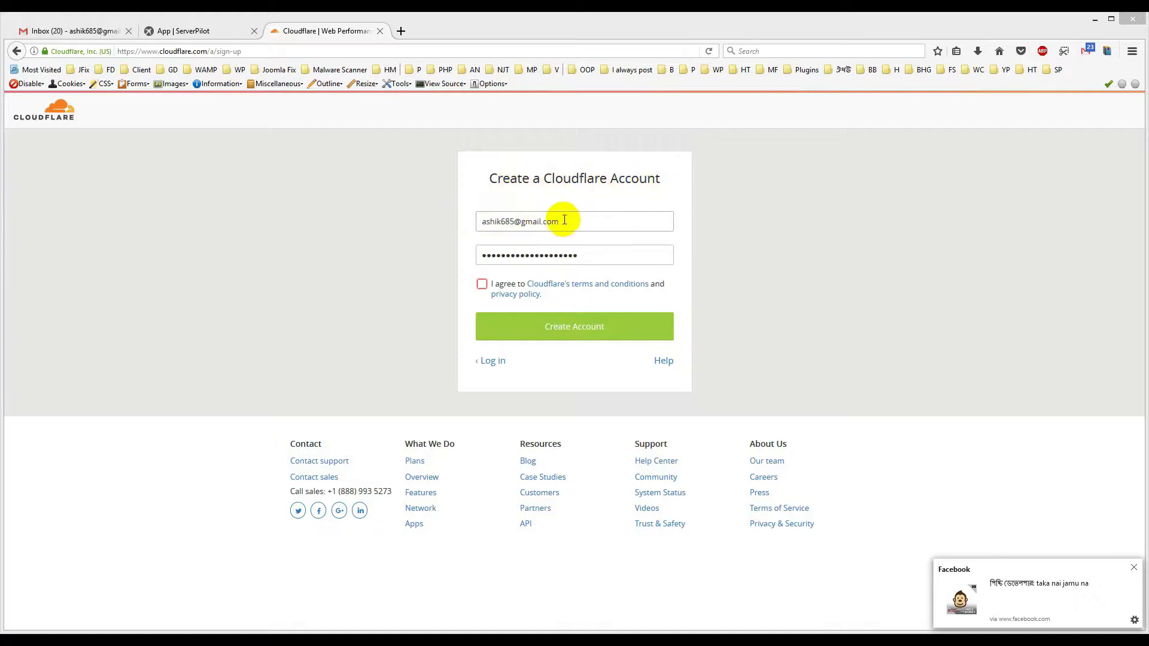
# Agree to Cloudflare's terms and create the account, declining the browser's save-login offer
pyautogui.click(482, 284)
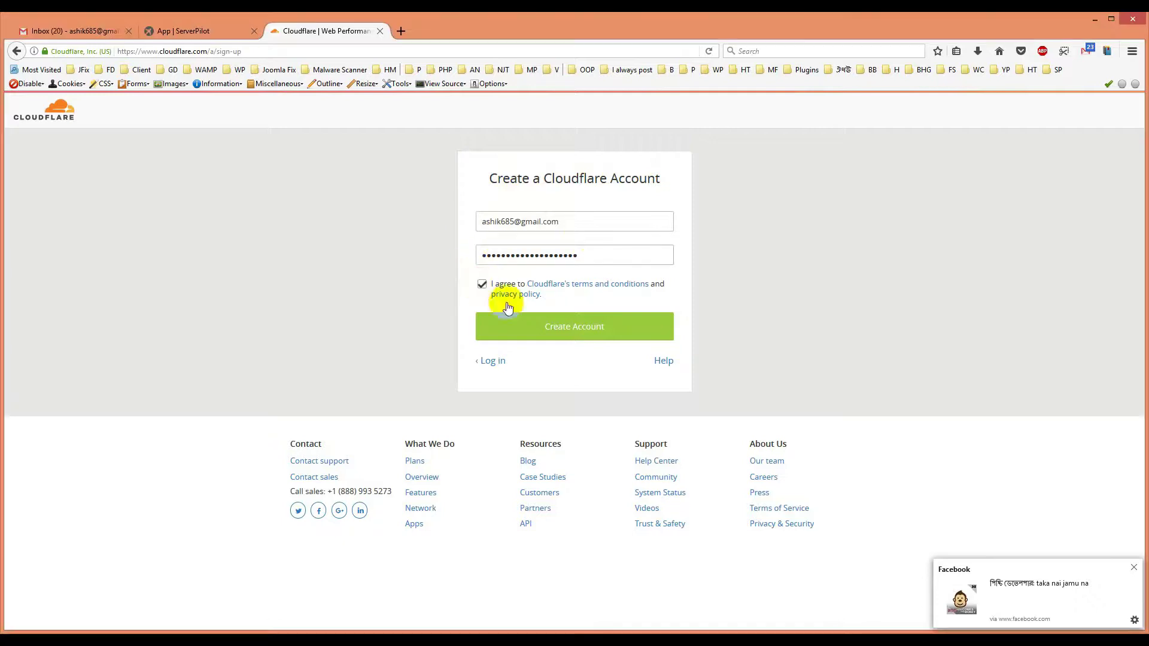
pyautogui.click(541, 337)
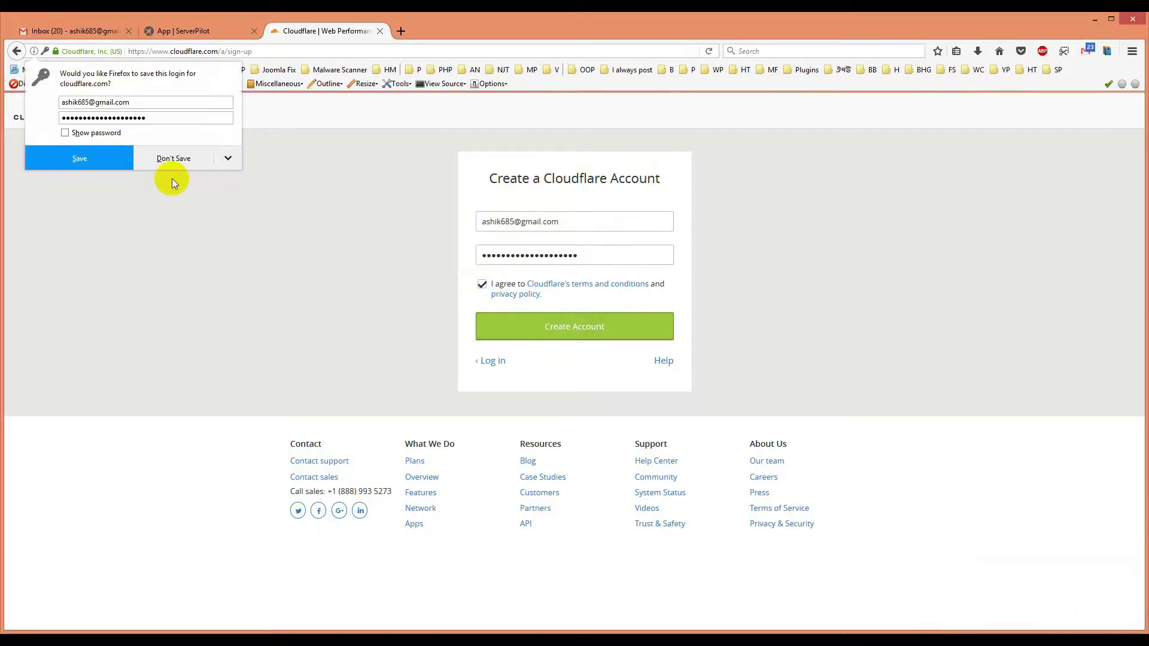
pyautogui.click(102, 160)
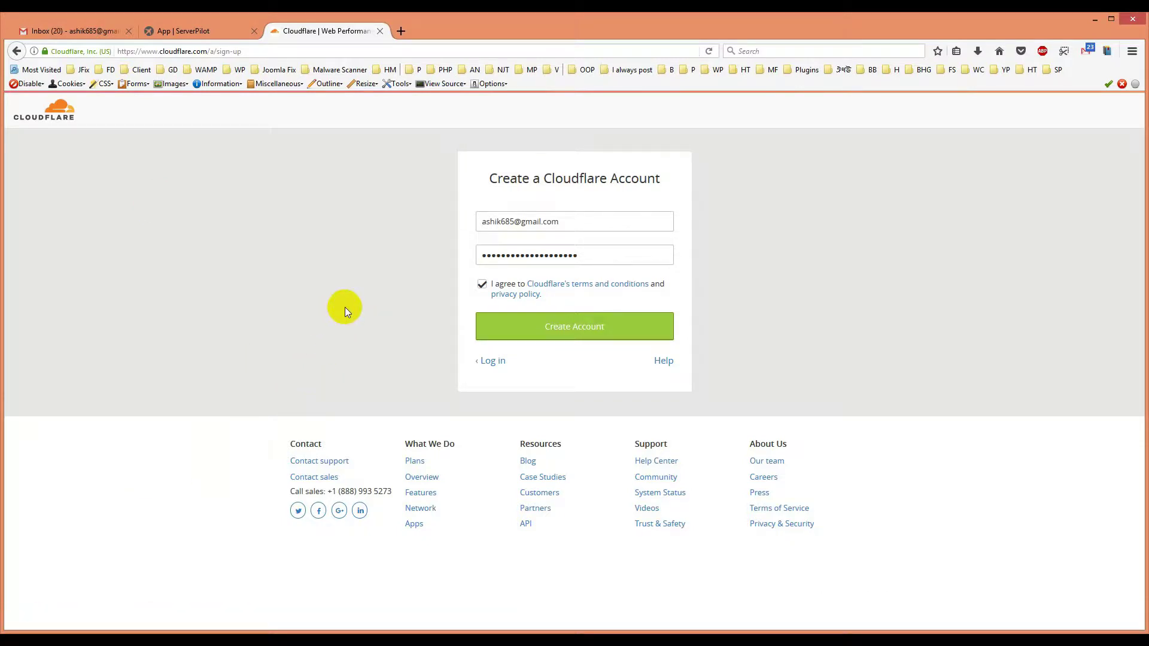
pyautogui.click(531, 323)
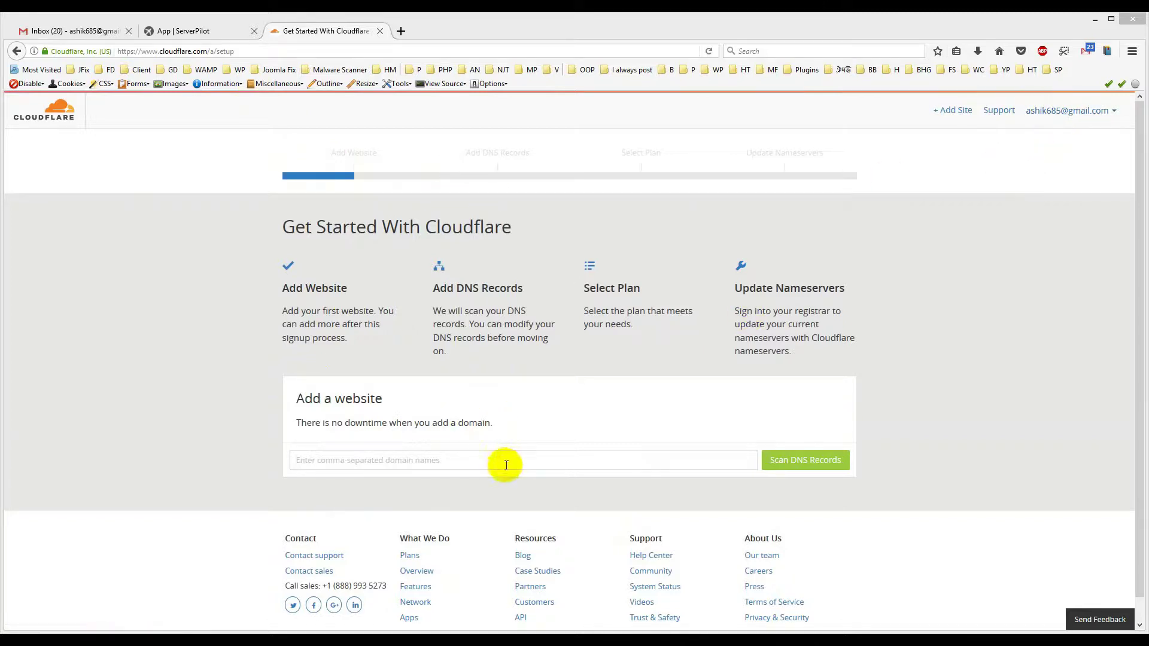
# Enter devsgarage.net as the website domain and scan its DNS records
pyautogui.click(443, 459)
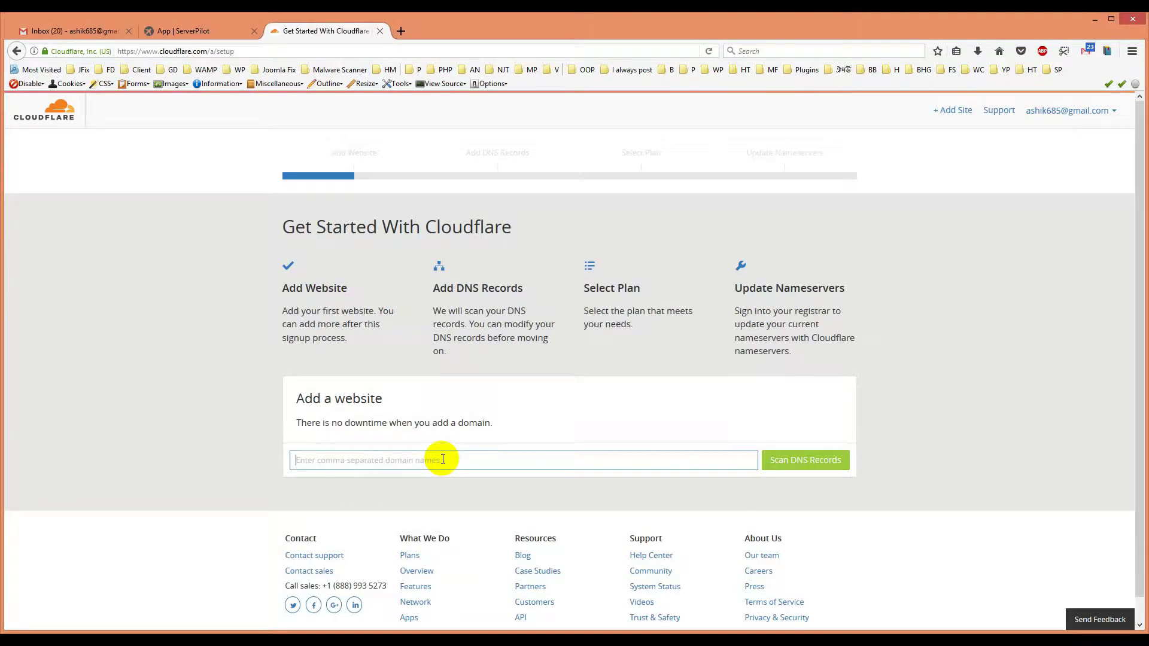
pyautogui.write('devs')
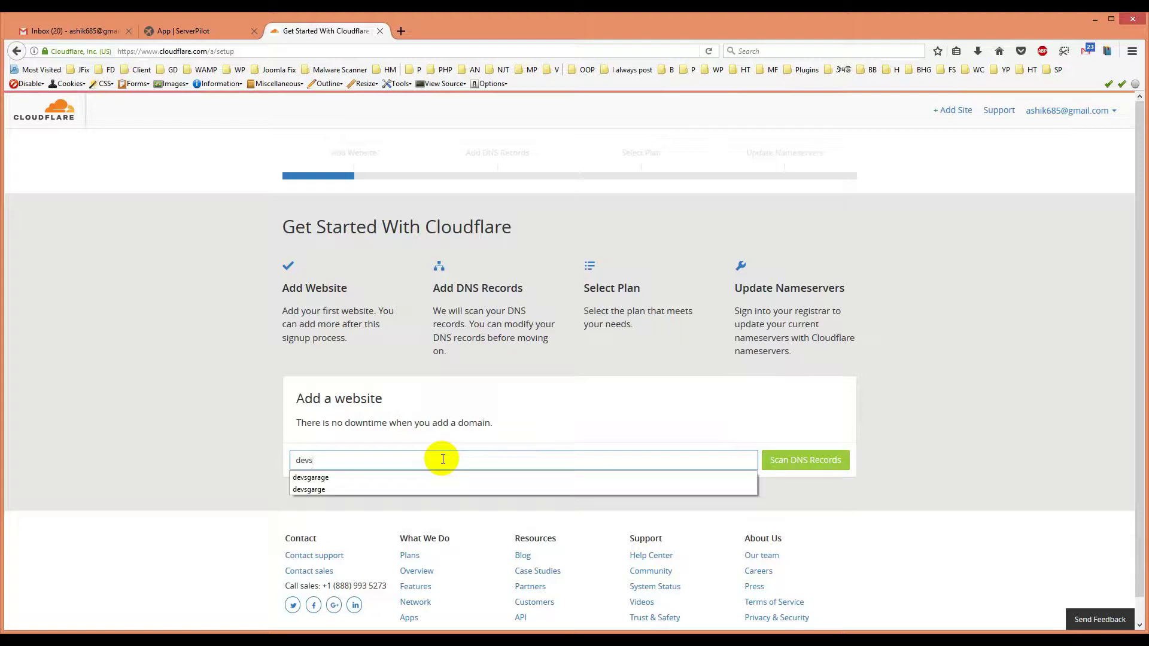
pyautogui.press('Down')
pyautogui.write('vs')
pyautogui.press('Return')
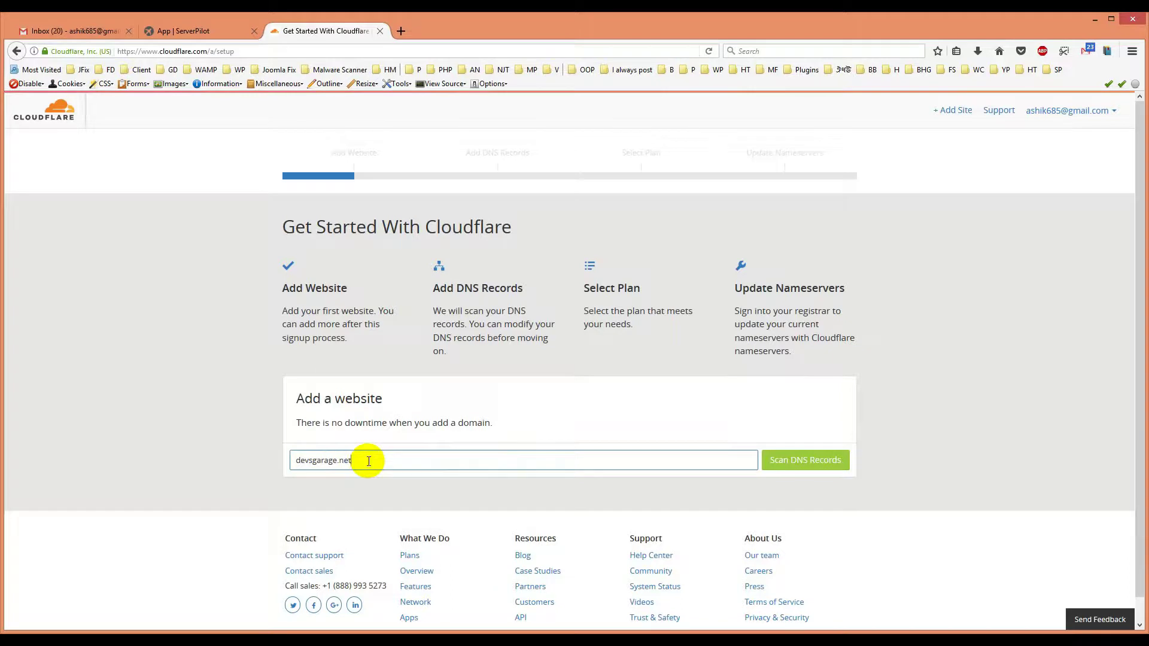
pyautogui.click(799, 465)
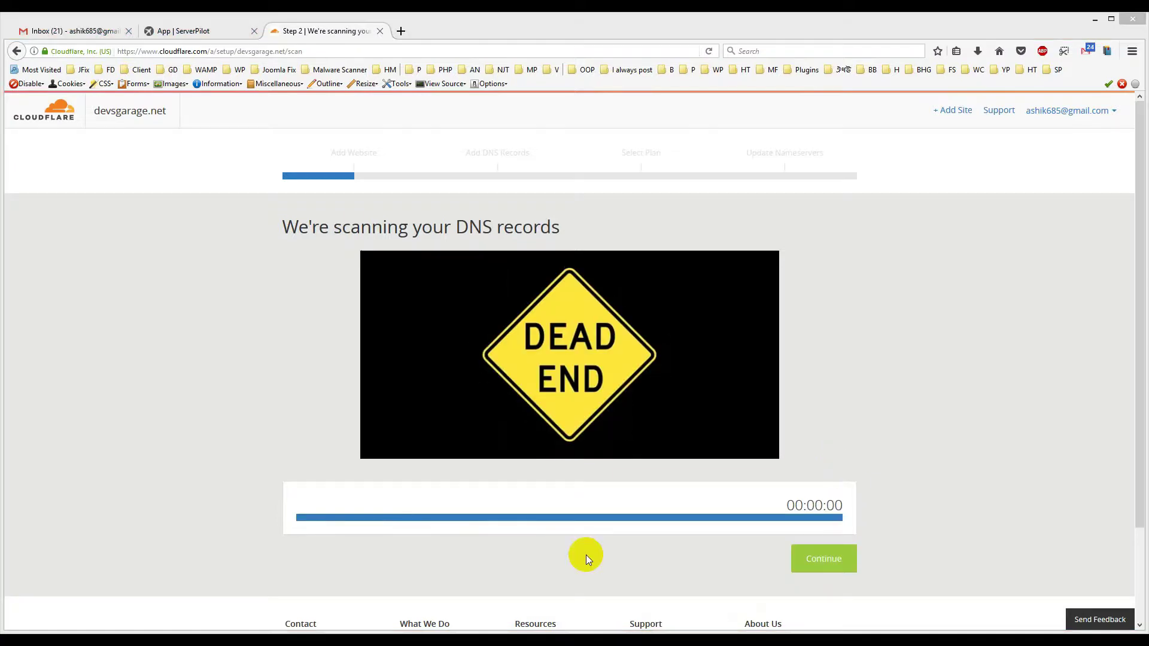
# Continue past the scan and review the list of scanned DNS records
pyautogui.click(820, 559)
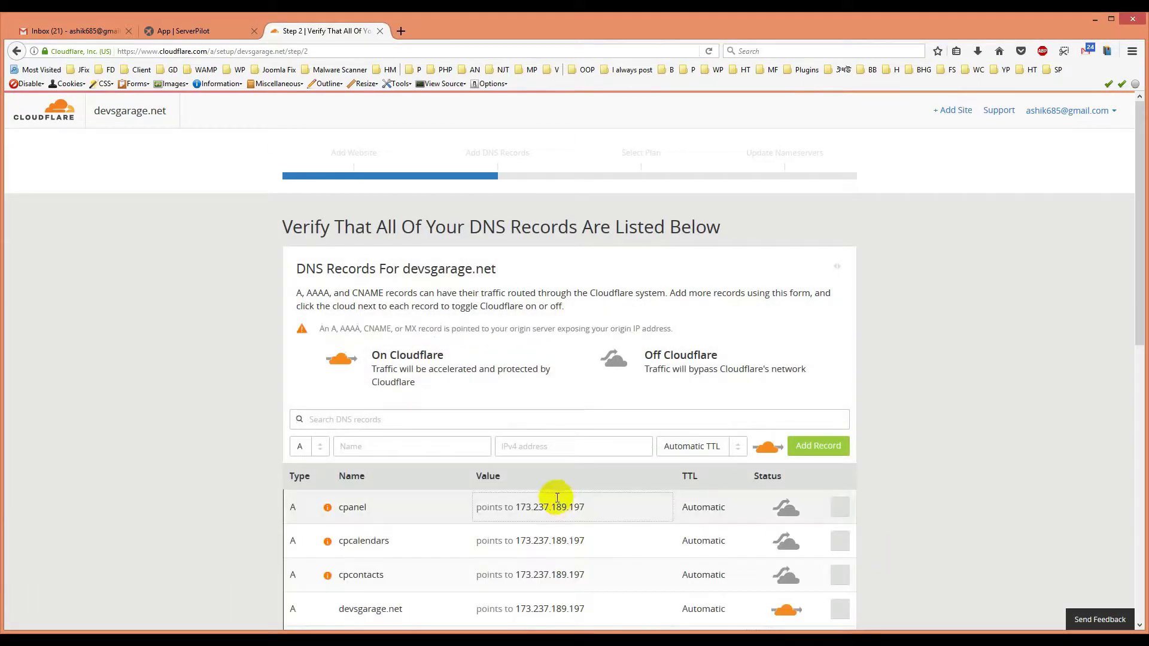
pyautogui.scroll(-2, 578, 564)
pyautogui.scroll(-2, 578, 564)
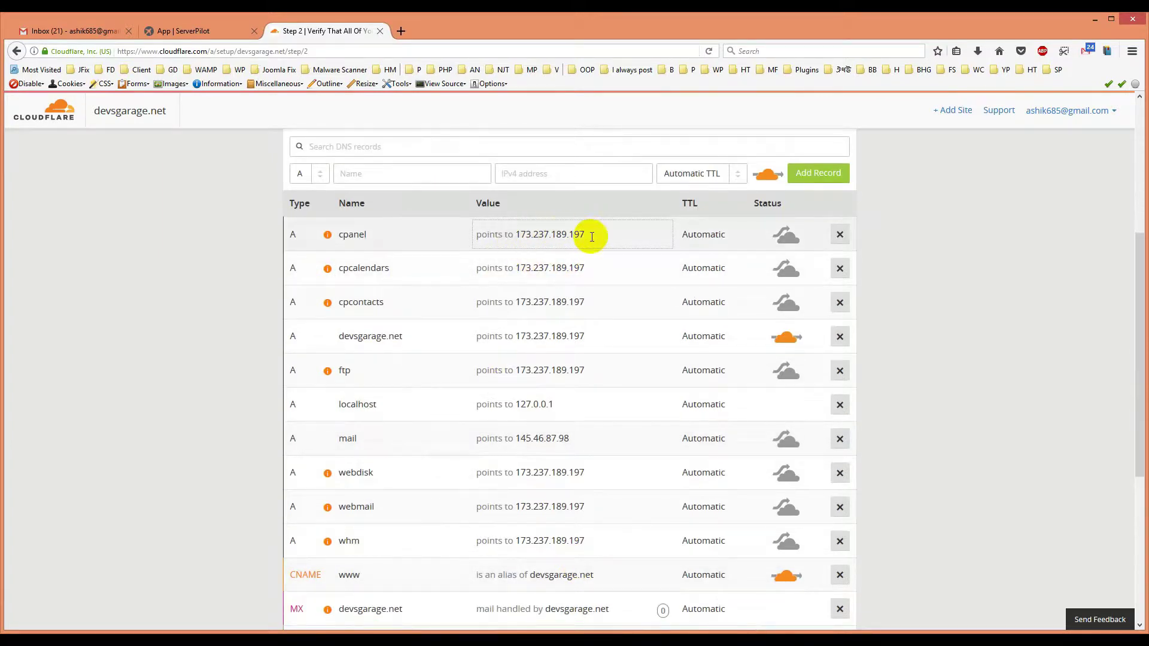
pyautogui.scroll(-3, 490, 518)
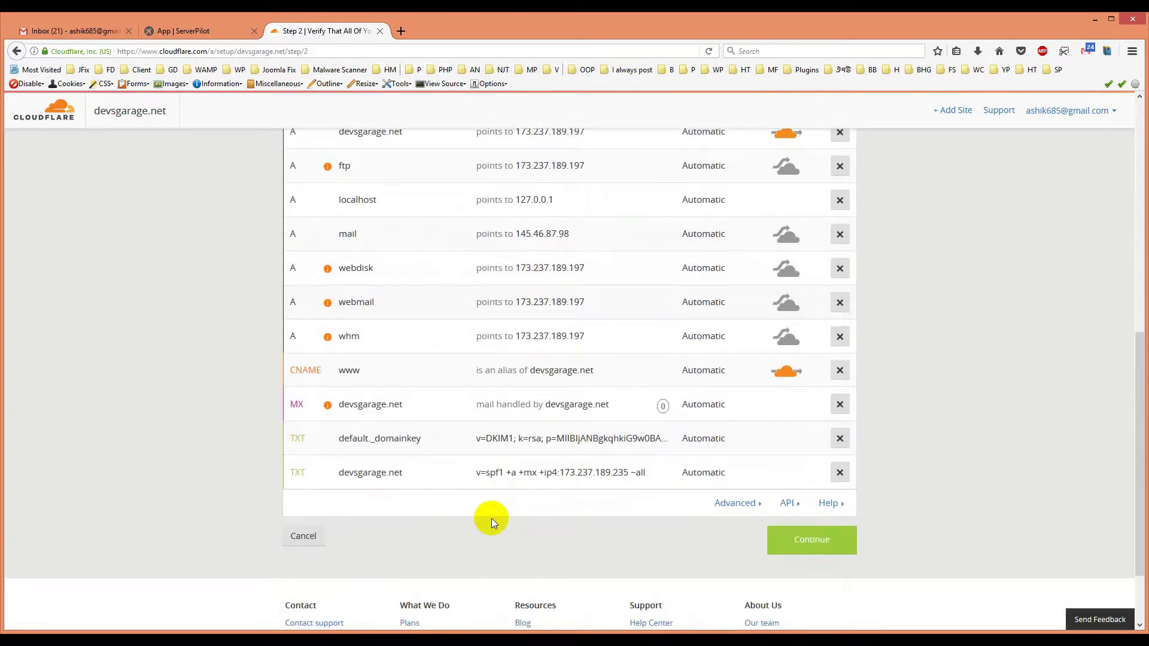
pyautogui.scroll(3, 491, 519)
pyautogui.scroll(1, 491, 518)
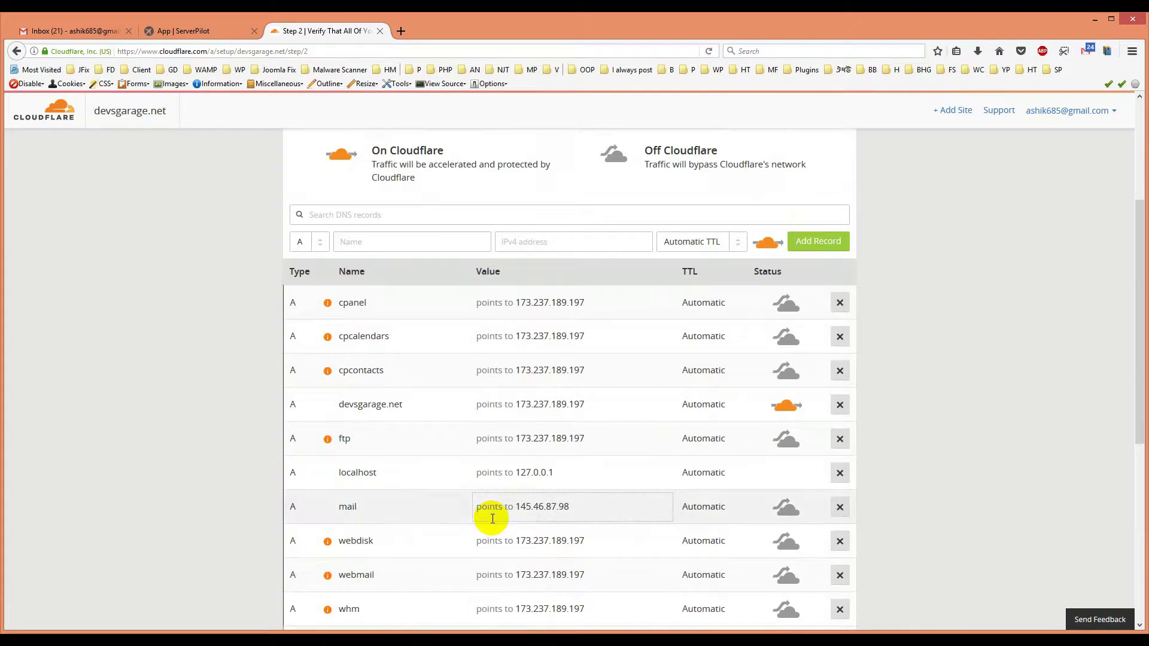
# Delete the cpanel, cpcalendars, cpcontacts, ftp and localhost A records
pyautogui.click(840, 303)
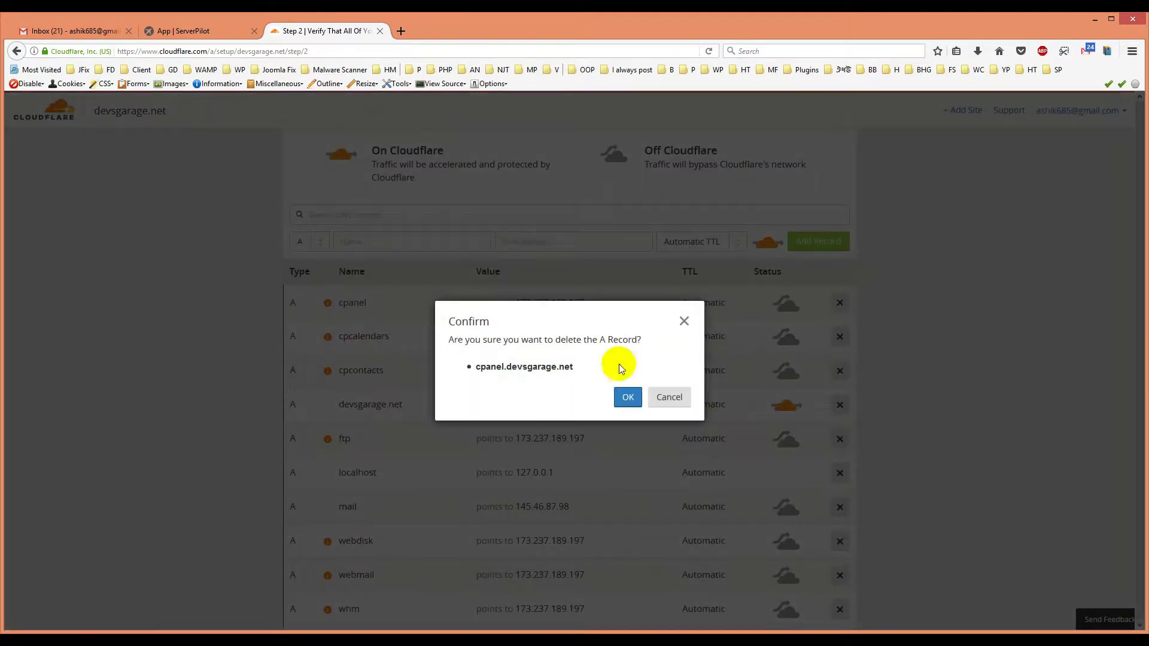
pyautogui.click(631, 395)
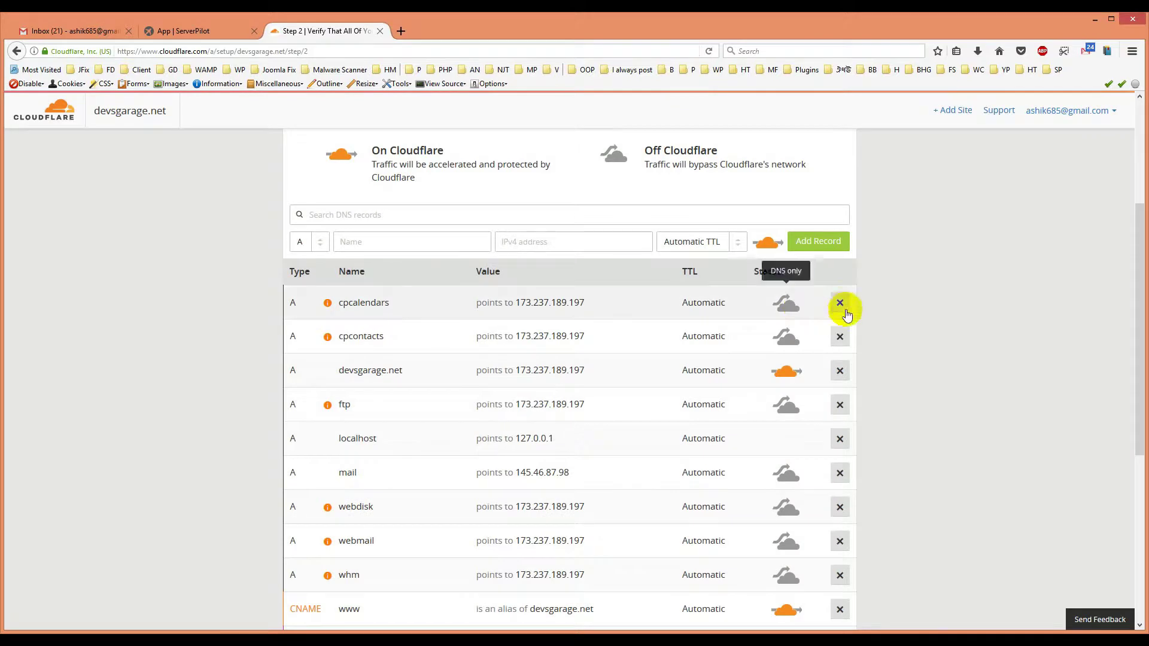
pyautogui.click(840, 302)
pyautogui.click(629, 396)
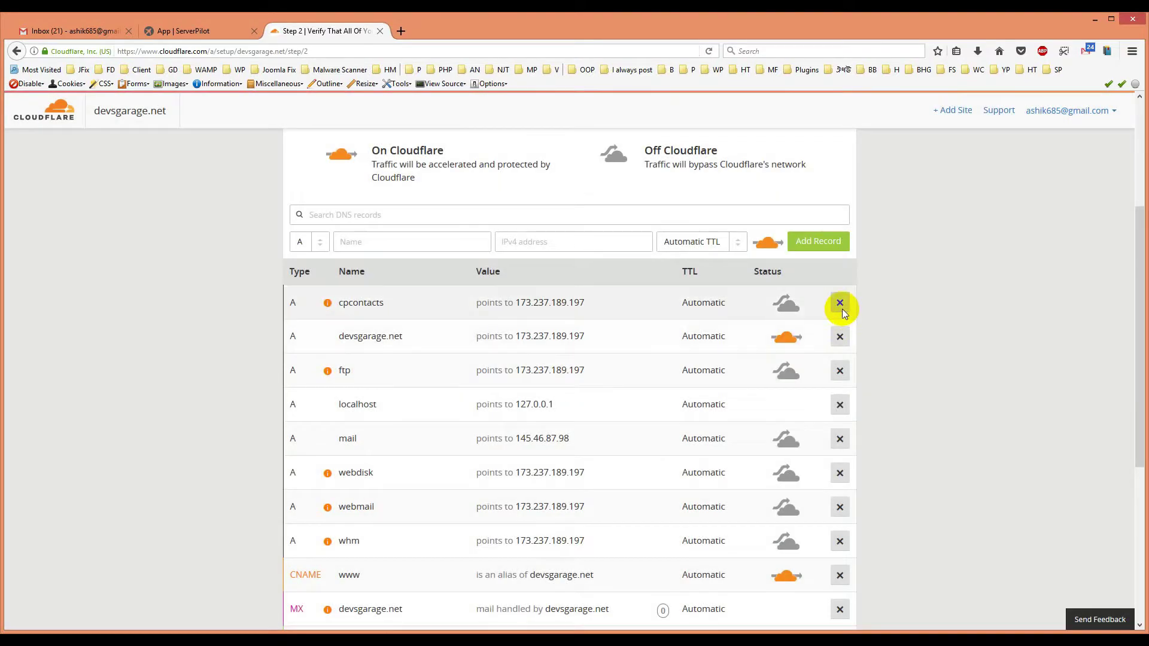
pyautogui.click(840, 302)
pyautogui.click(627, 397)
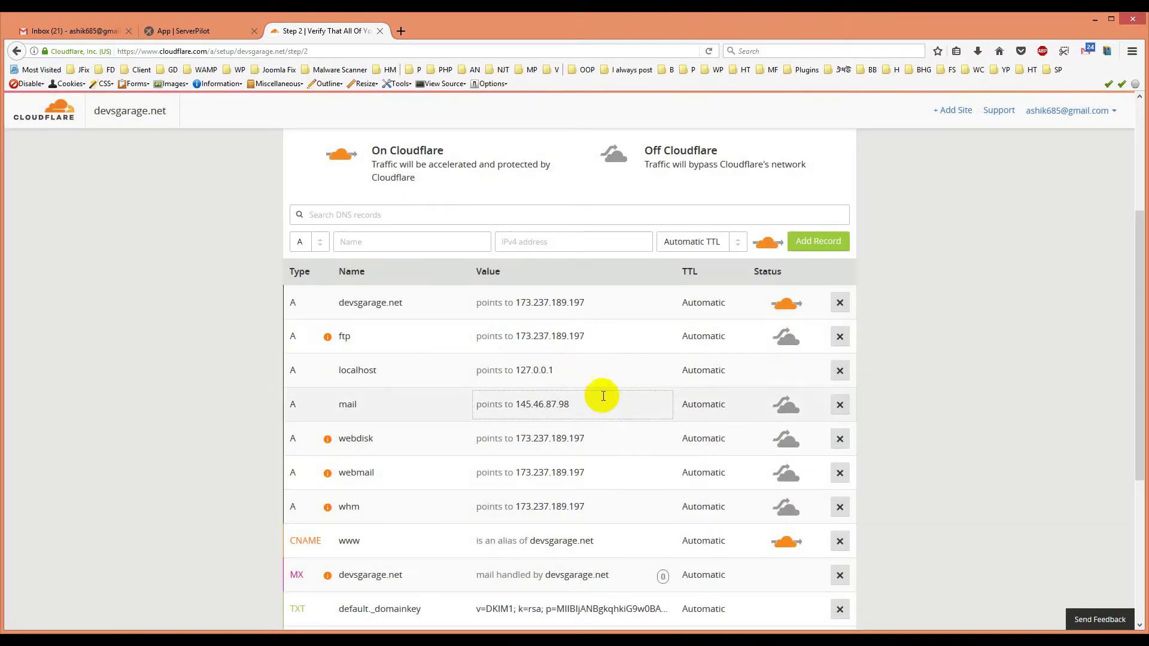
pyautogui.click(840, 336)
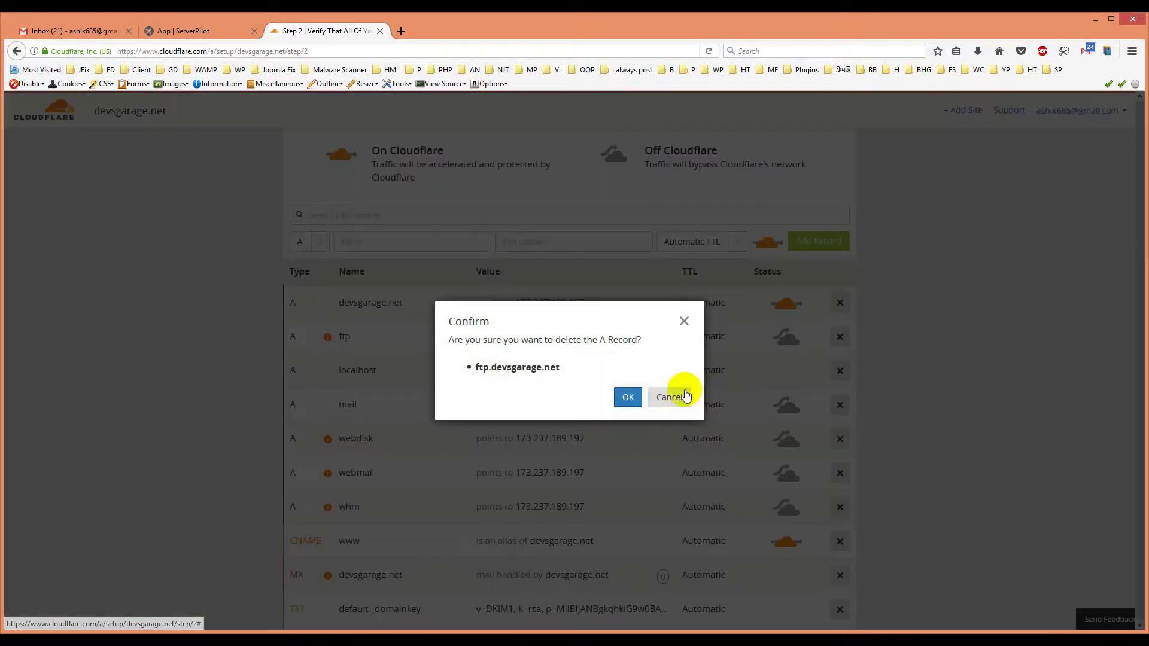
pyautogui.click(628, 397)
pyautogui.click(840, 336)
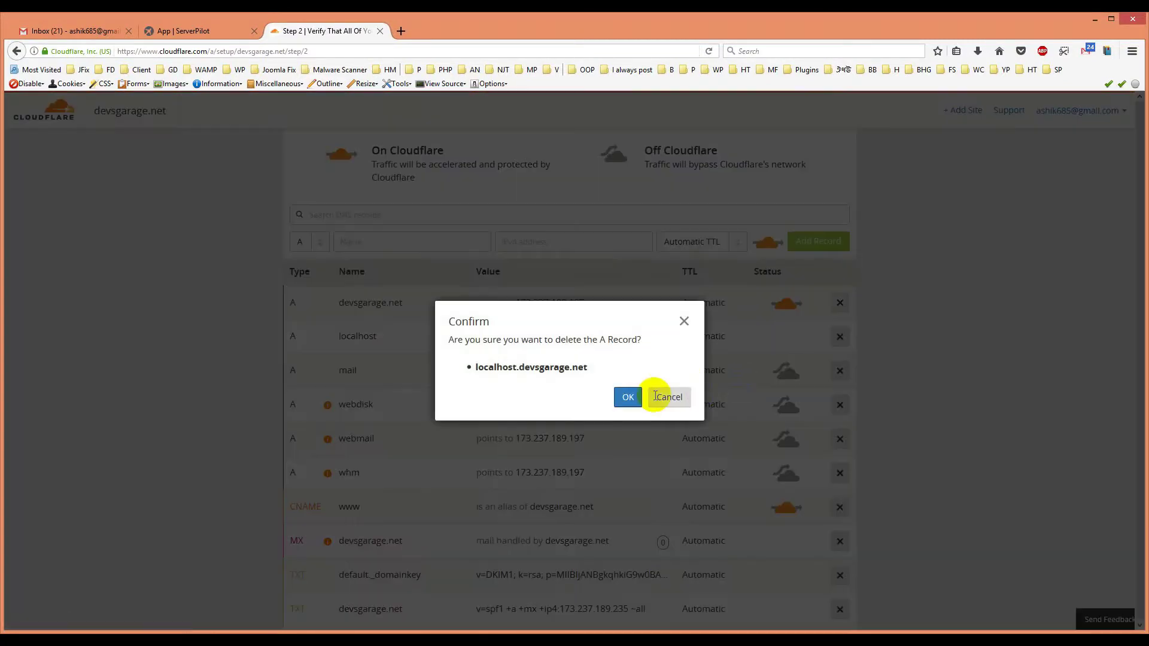
pyautogui.click(625, 395)
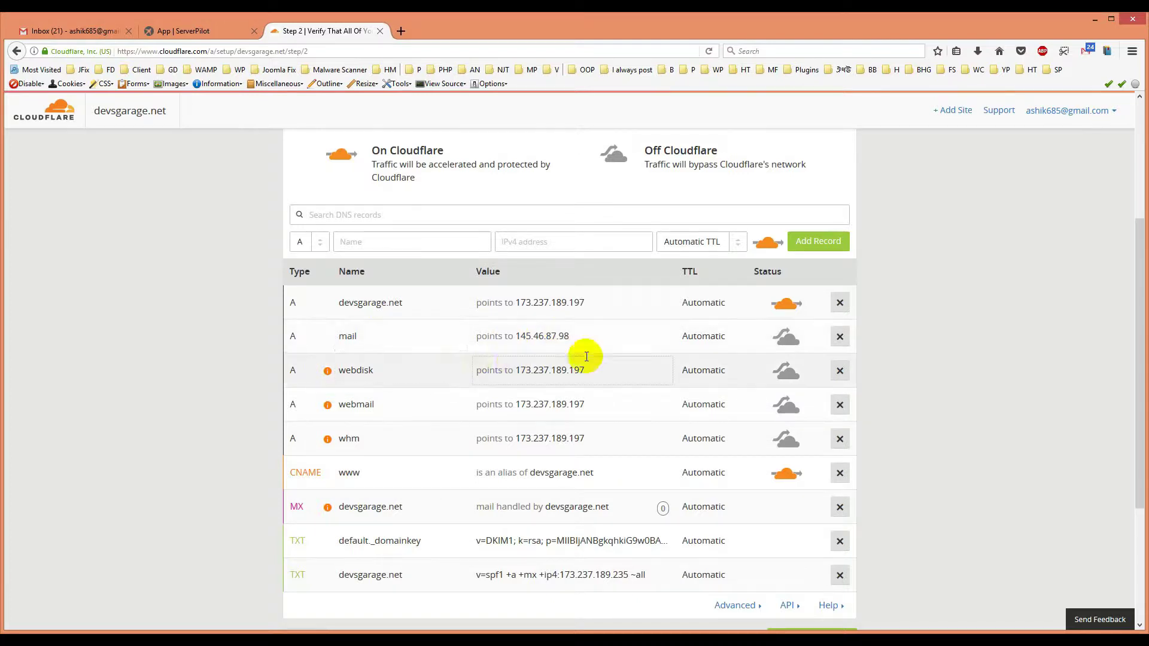
# Delete the webdisk, webmail and whm A records
pyautogui.click(840, 372)
pyautogui.click(629, 397)
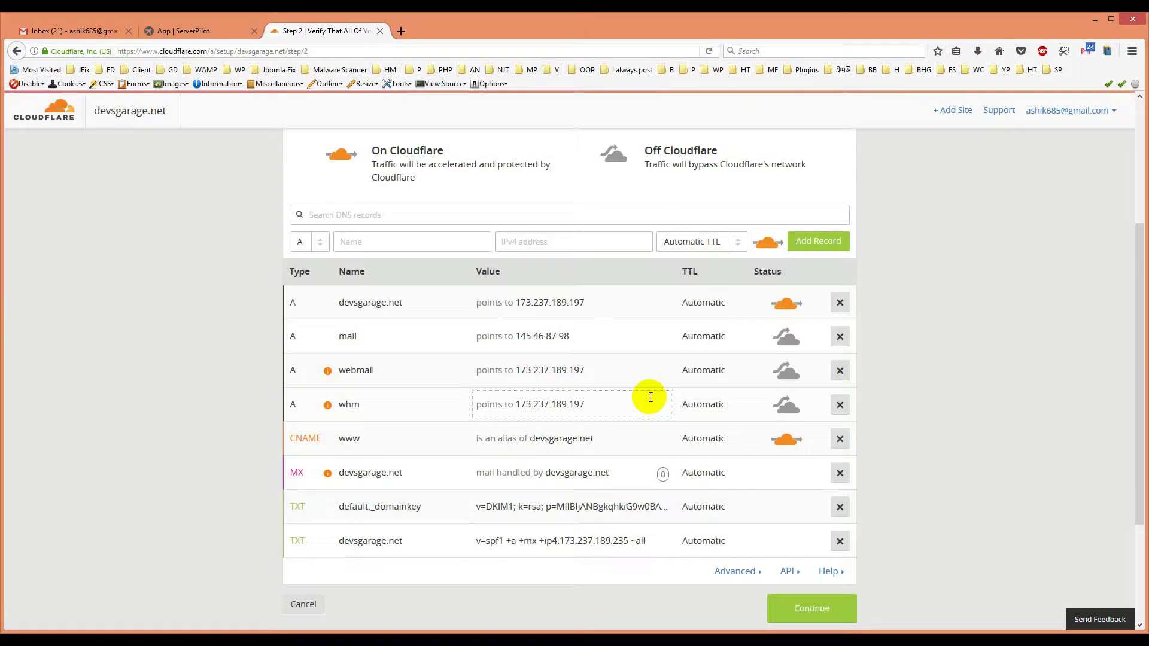
pyautogui.click(839, 370)
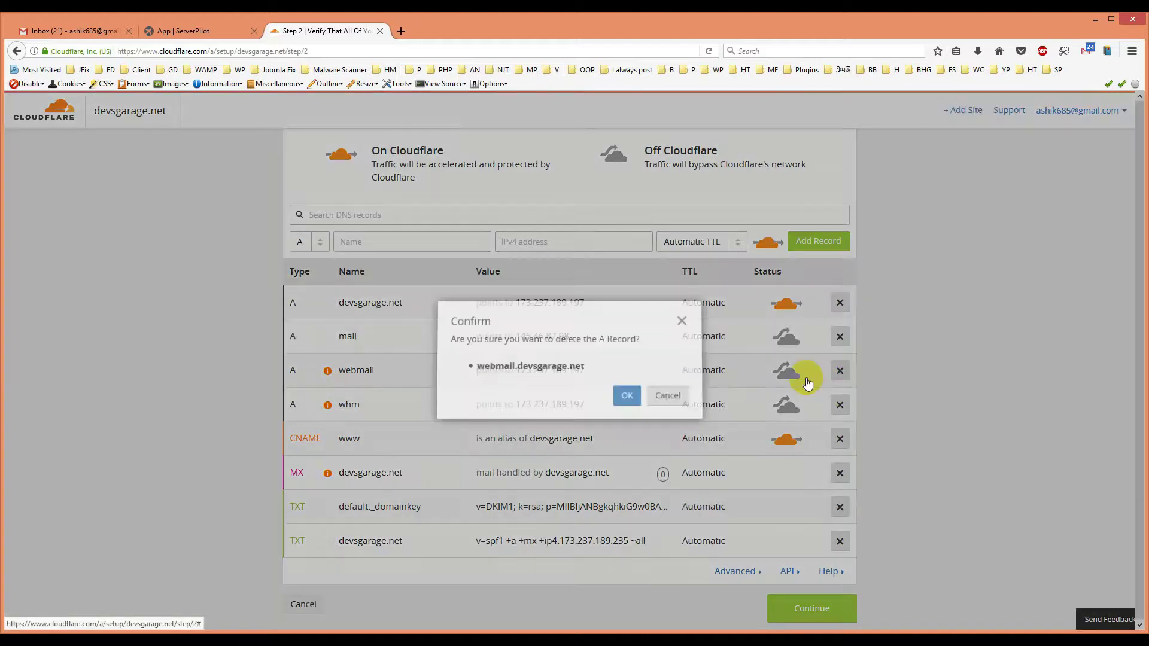
pyautogui.click(626, 398)
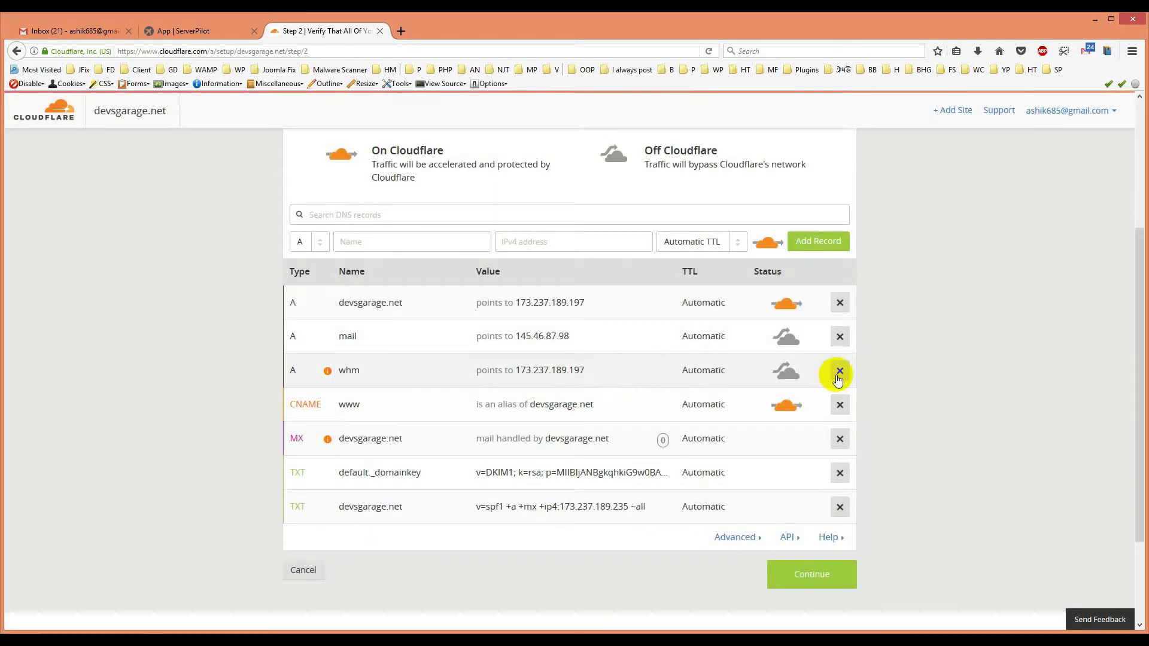
pyautogui.click(840, 371)
pyautogui.click(634, 398)
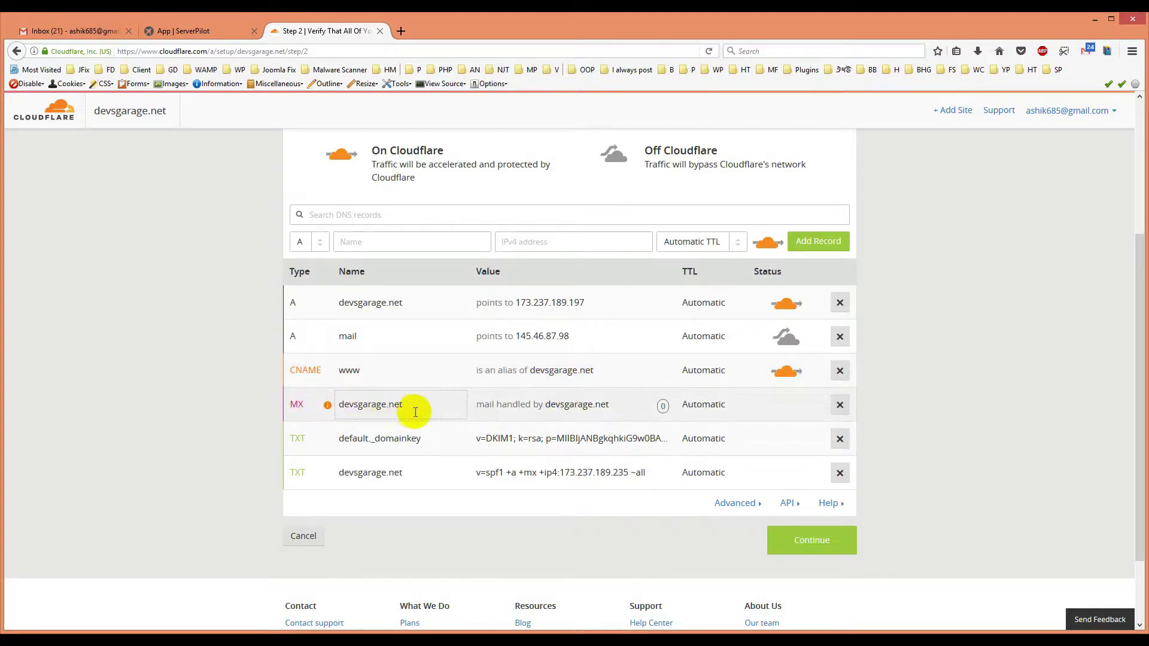
# Delete the default._domainkey and devsgarage.net TXT records
pyautogui.moveTo(329, 412)
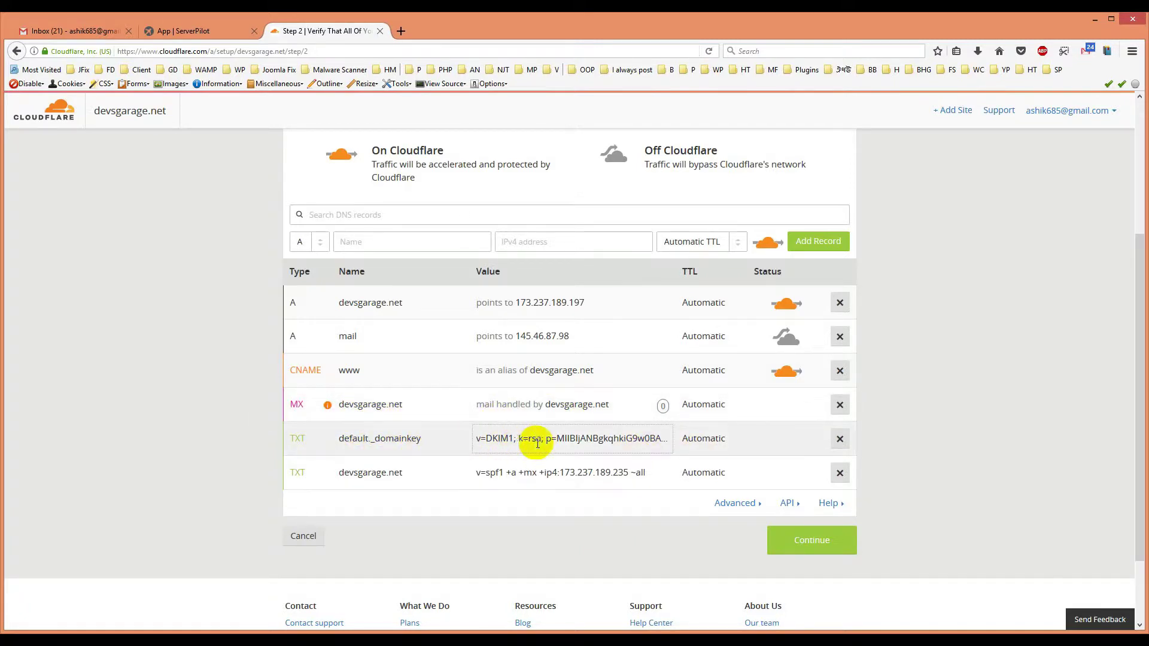
pyautogui.click(839, 439)
pyautogui.click(626, 394)
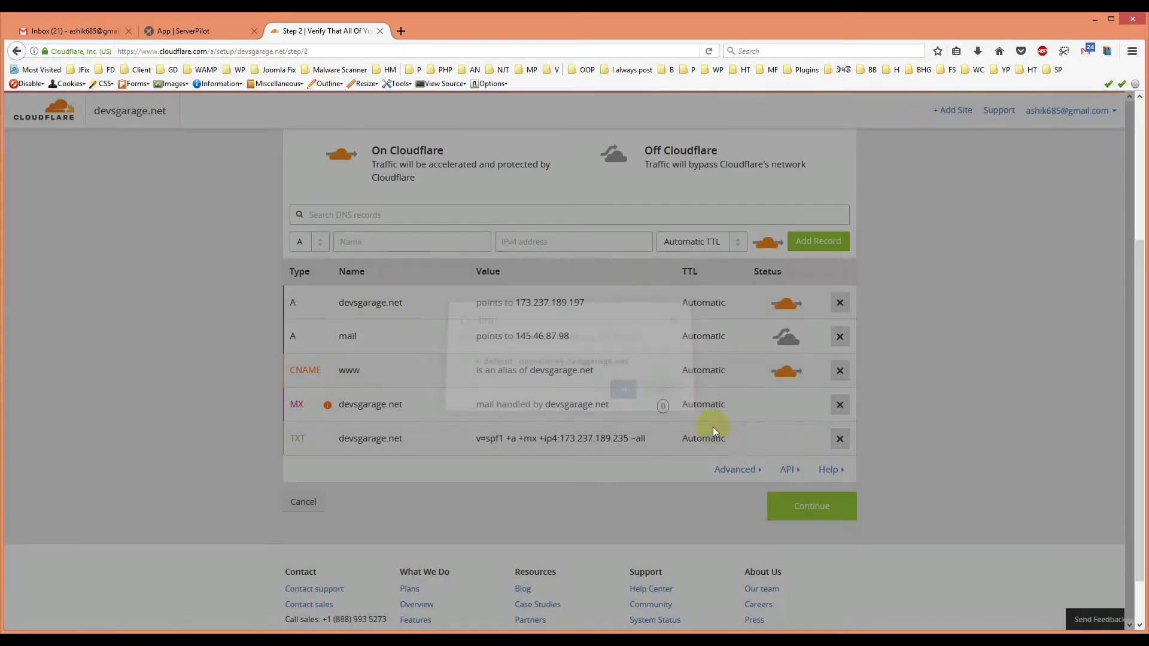
pyautogui.click(840, 439)
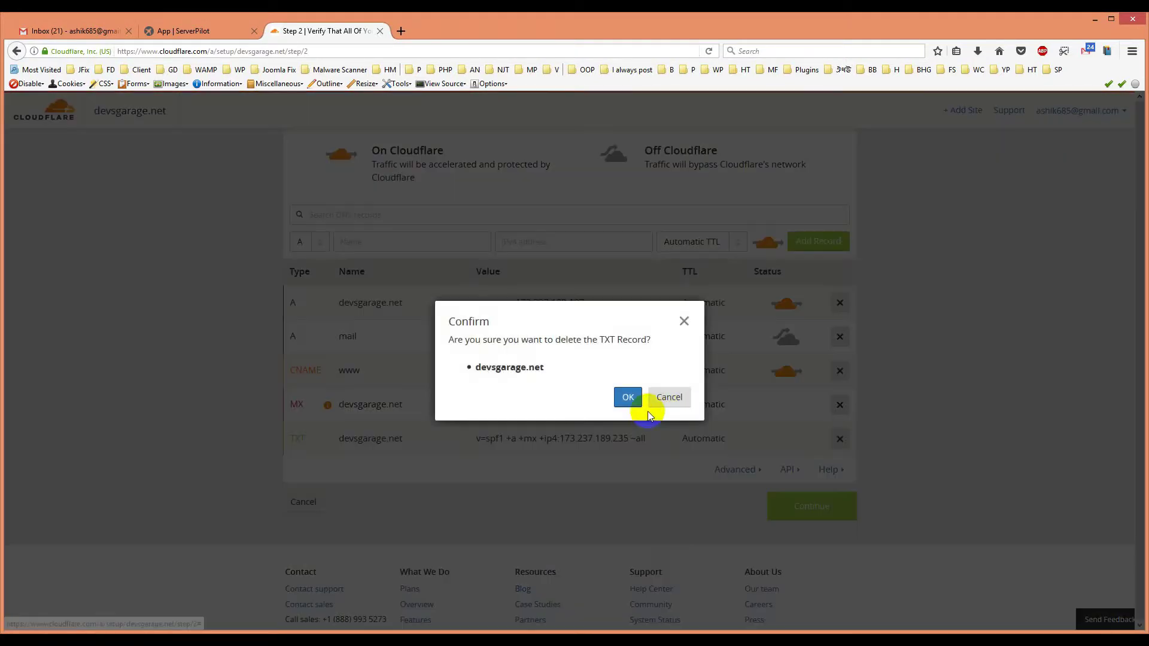
pyautogui.click(625, 397)
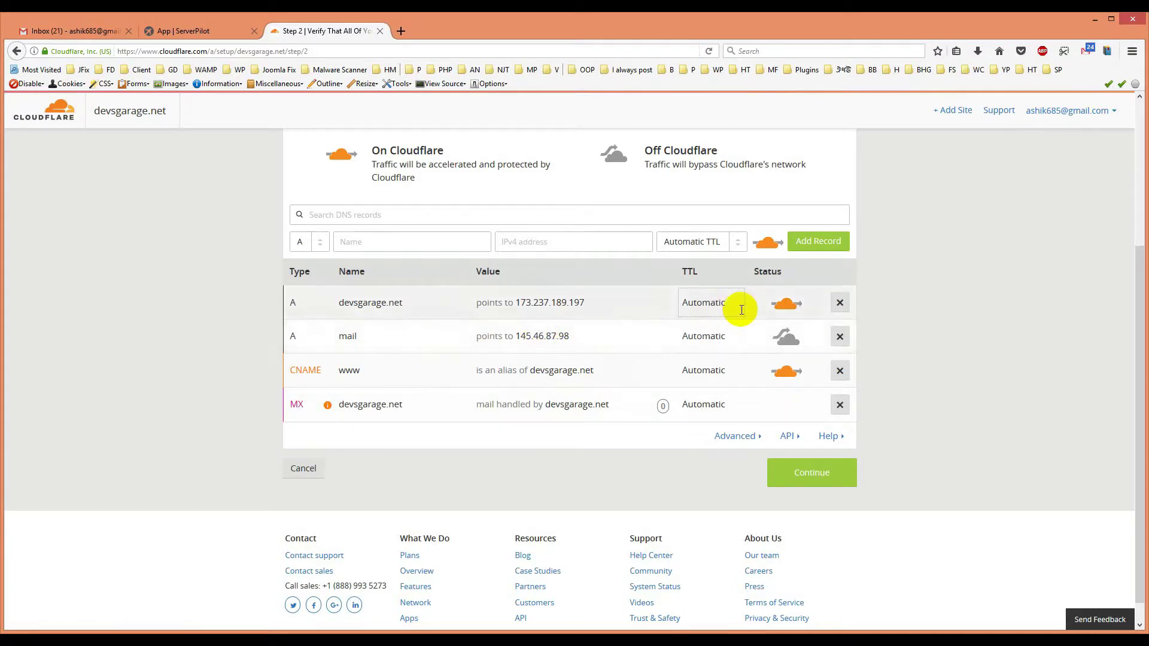
pyautogui.click(520, 303)
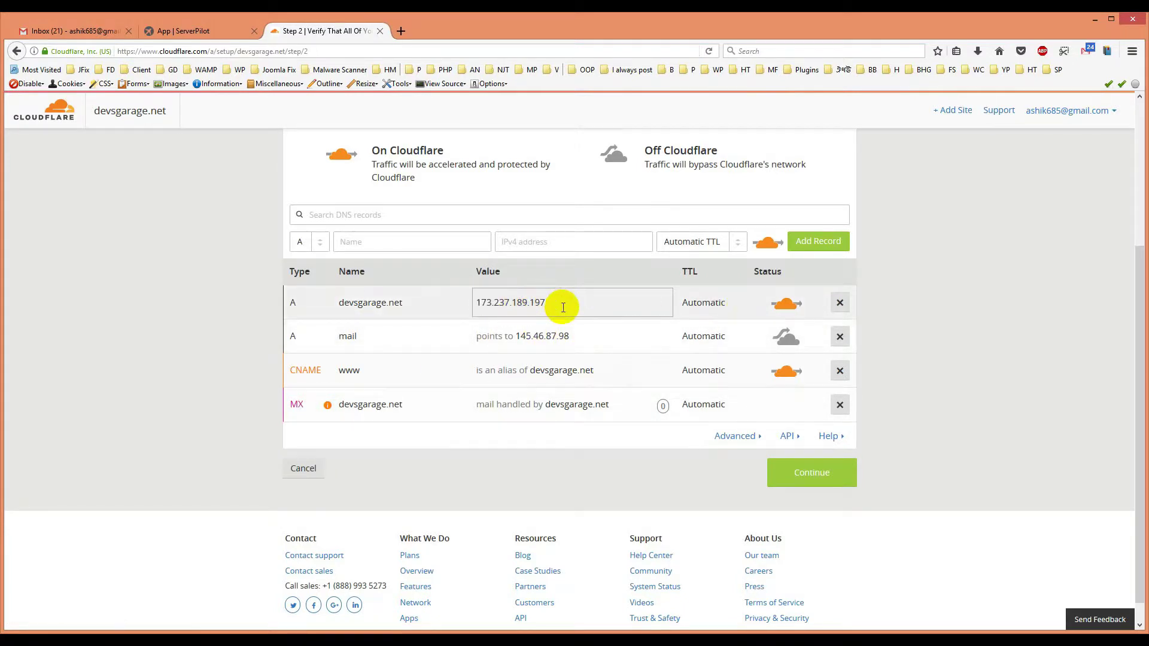
# Replace the root A record's 173.237.189.197 with ServerPilot's server IP 45.55.249.88
pyautogui.click(210, 31)
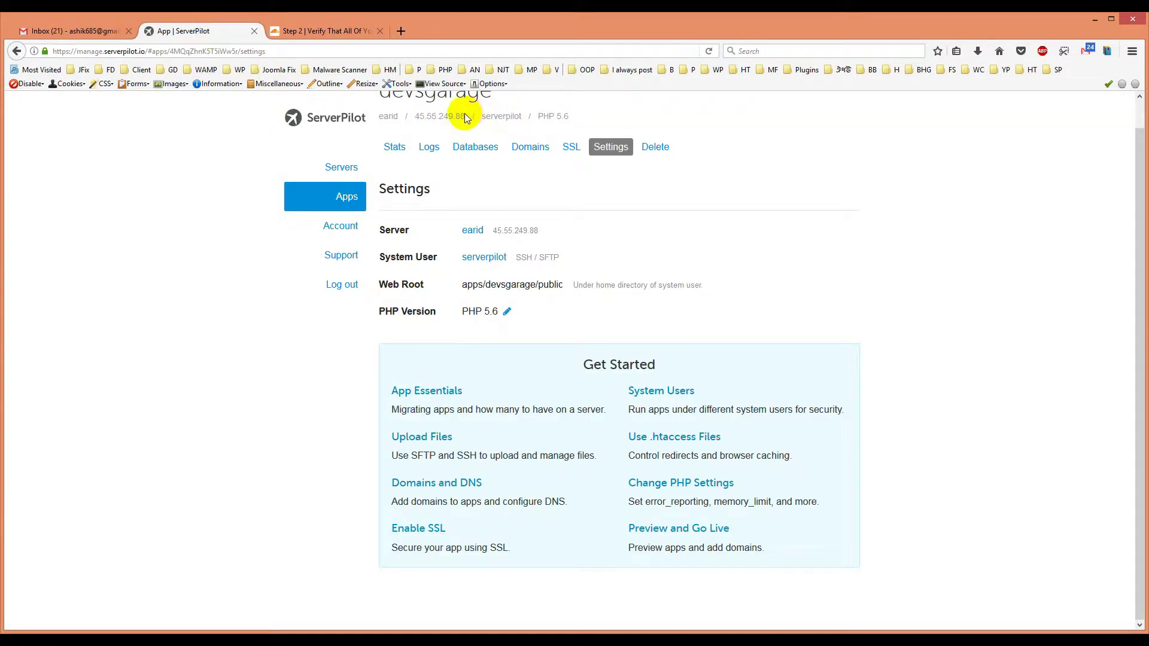
pyautogui.moveTo(466, 118); pyautogui.dragTo(419, 118)
pyautogui.rightClick(419, 118)
pyautogui.click(437, 123)
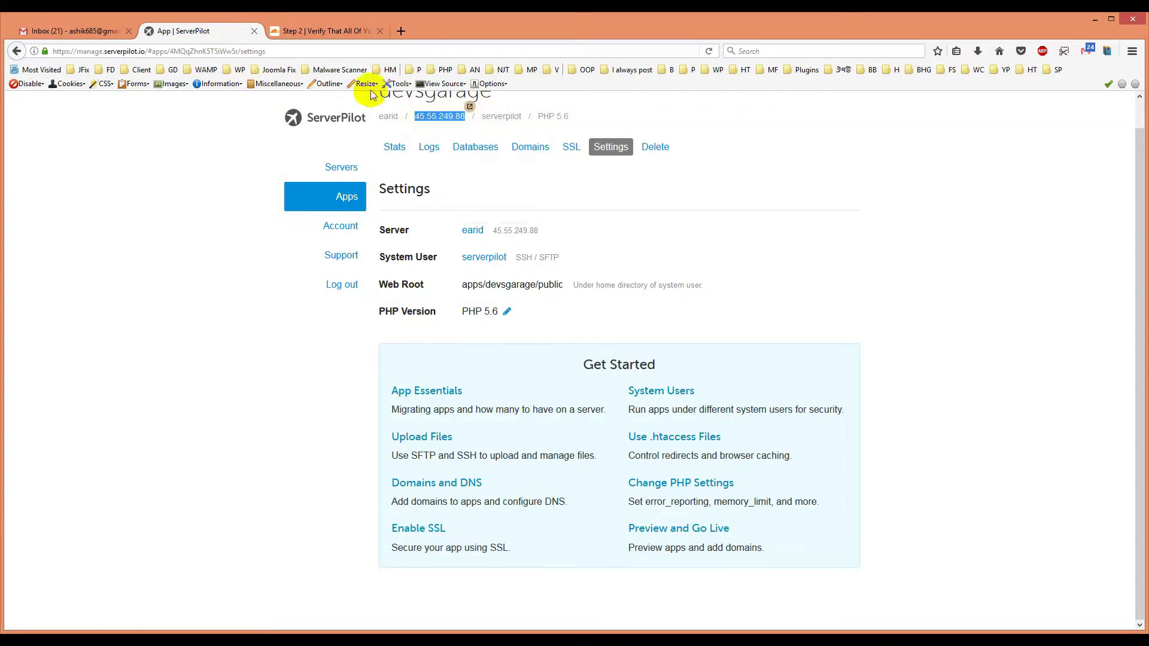
pyautogui.click(323, 31)
pyautogui.click(551, 300)
pyautogui.moveTo(551, 300); pyautogui.dragTo(490, 300)
pyautogui.rightClick(494, 302)
pyautogui.click(523, 354)
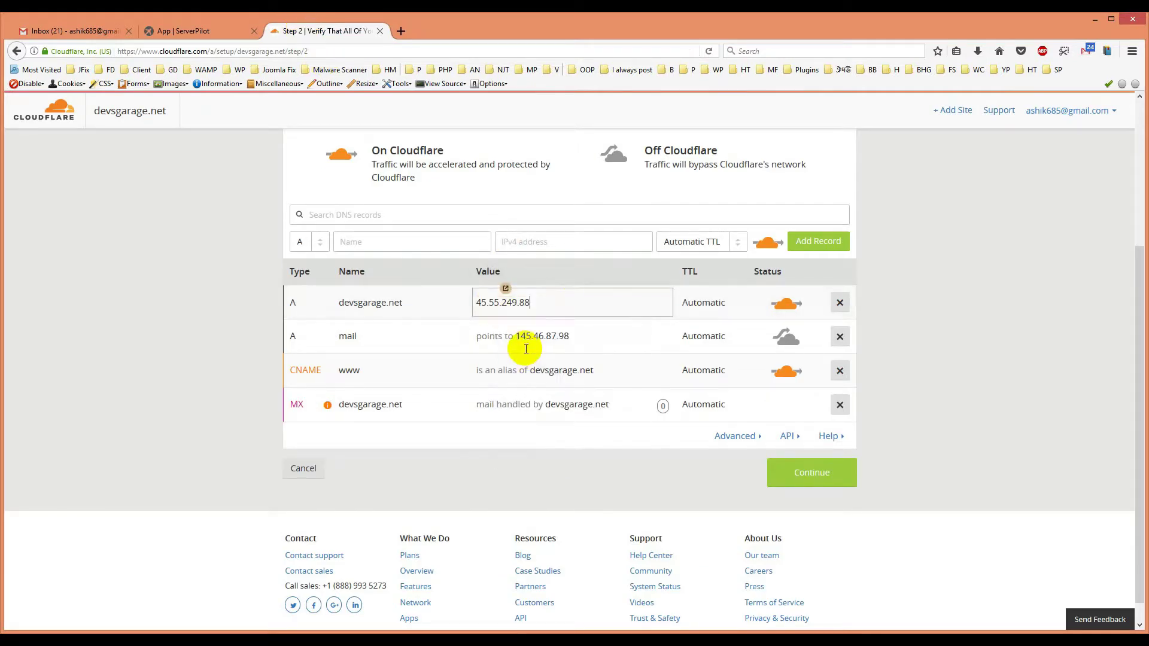
pyautogui.click(577, 468)
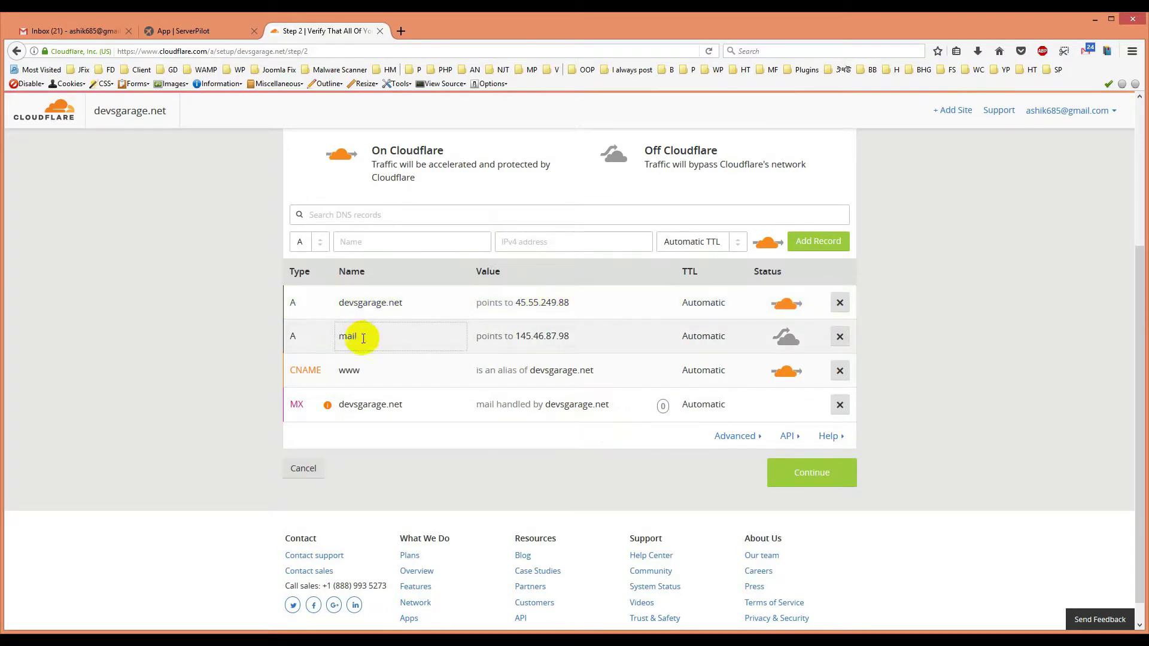
# Check the A record IP against ServerPilot's server IP, then continue to plan selection
pyautogui.click(184, 25)
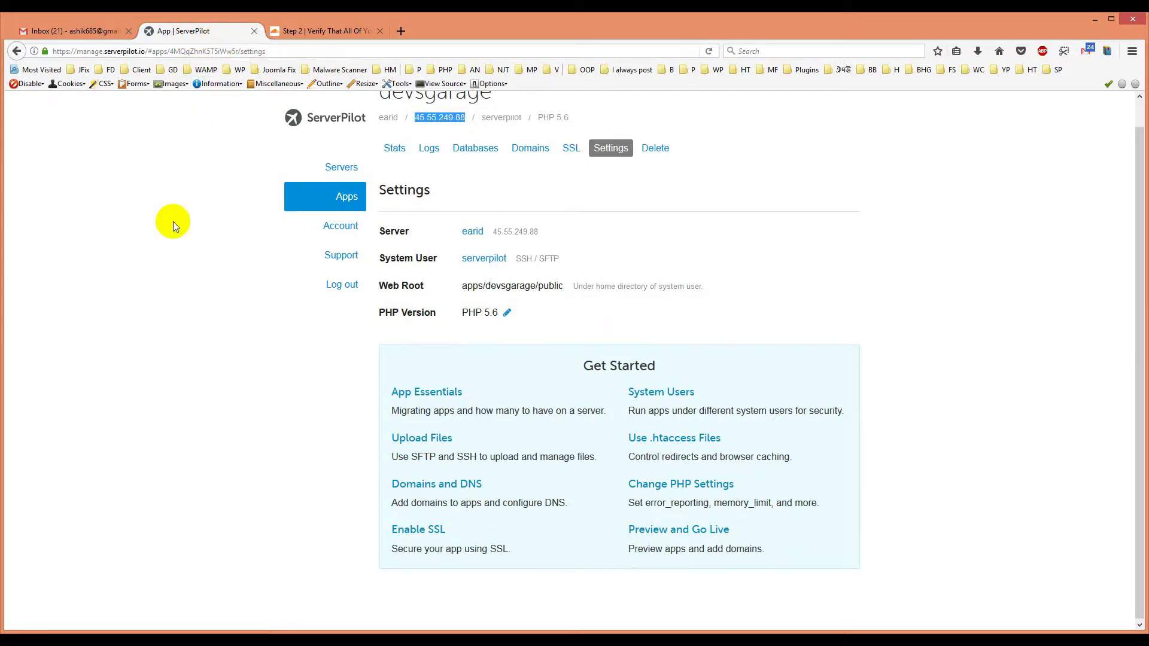
pyautogui.scroll(1, 173, 221)
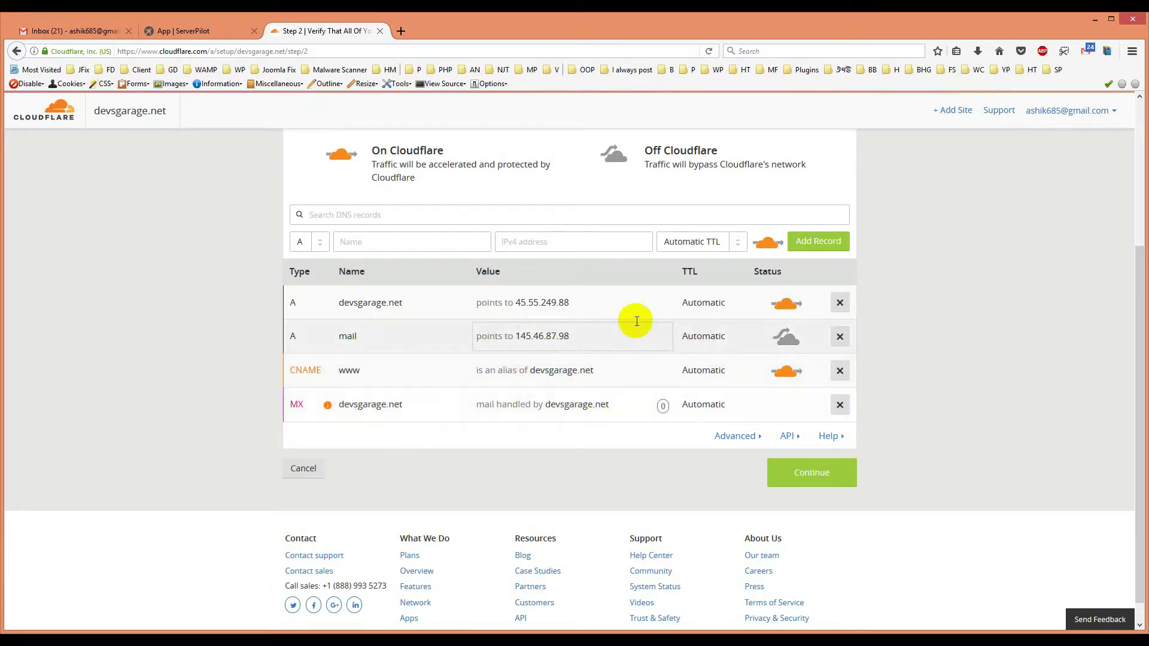
pyautogui.click(815, 475)
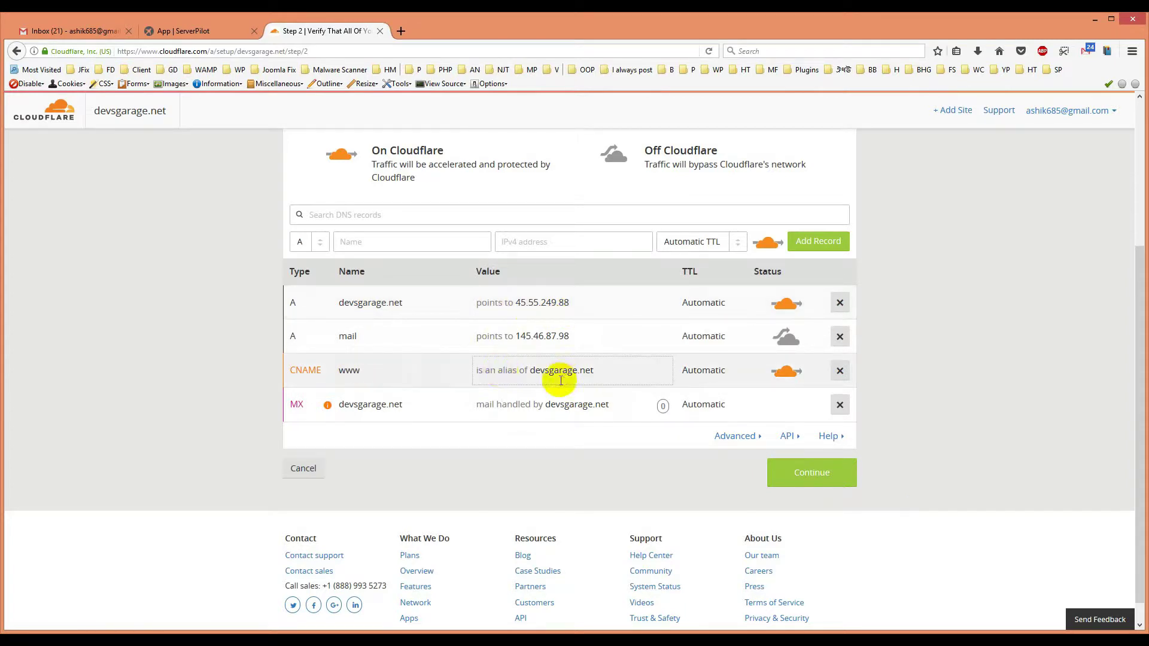
pyautogui.click(808, 483)
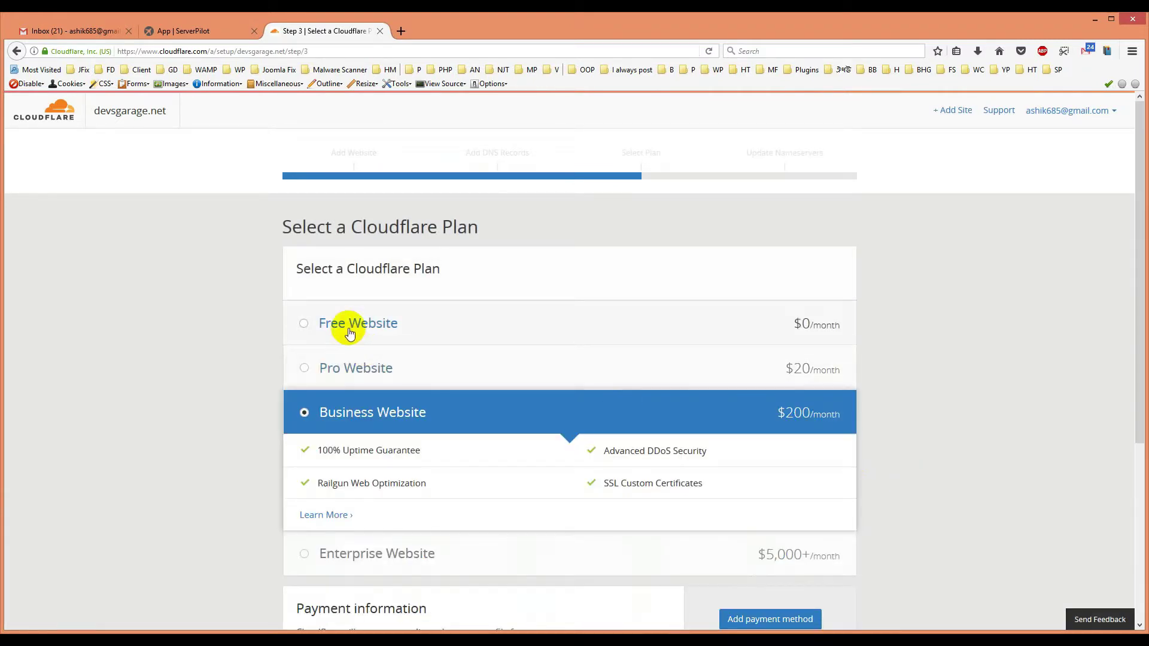
# Choose the Free Website plan and continue
pyautogui.click(350, 326)
pyautogui.scroll(-3, 950, 454)
pyautogui.click(812, 459)
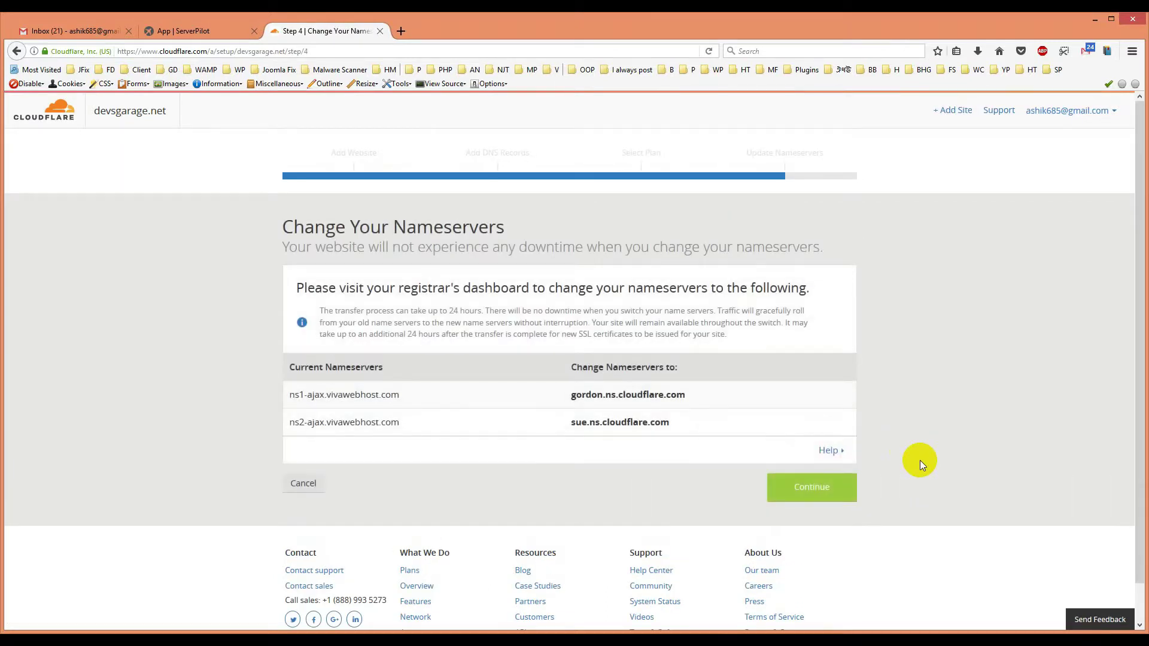
# Copy the current nameservers and new gordon.ns.cloudflare.com and sue.ns.cloudflare.com, then continue
pyautogui.scroll(-1, 921, 461)
pyautogui.scroll(1, 921, 458)
pyautogui.moveTo(290, 394); pyautogui.dragTo(386, 394)
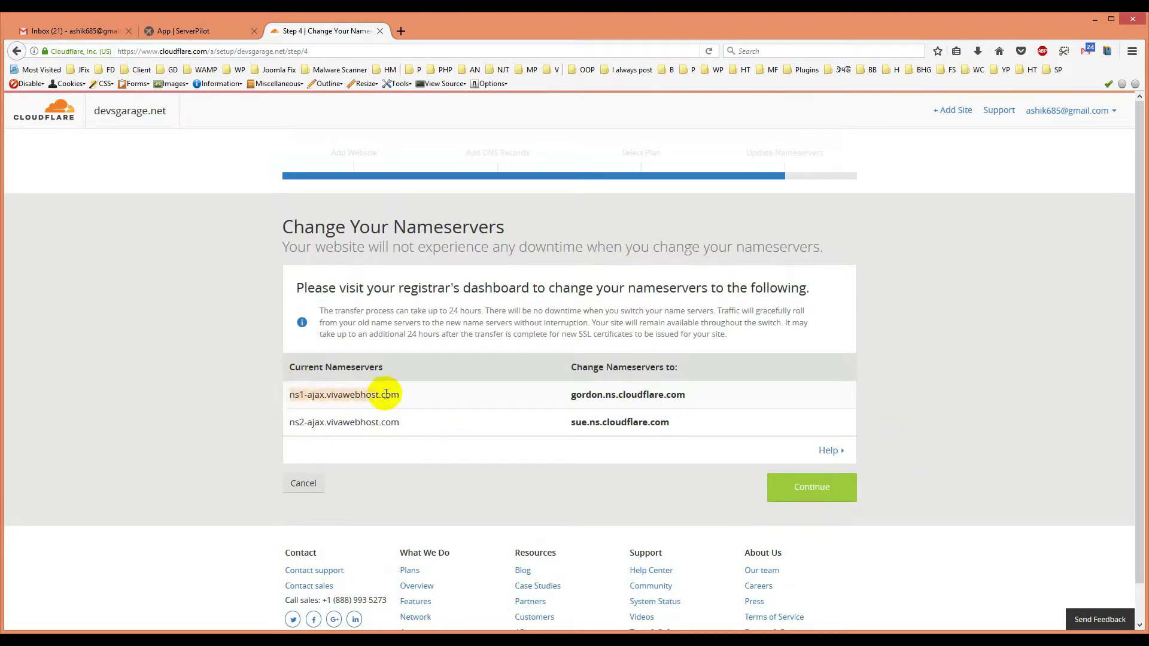
pyautogui.moveTo(291, 422); pyautogui.dragTo(413, 425)
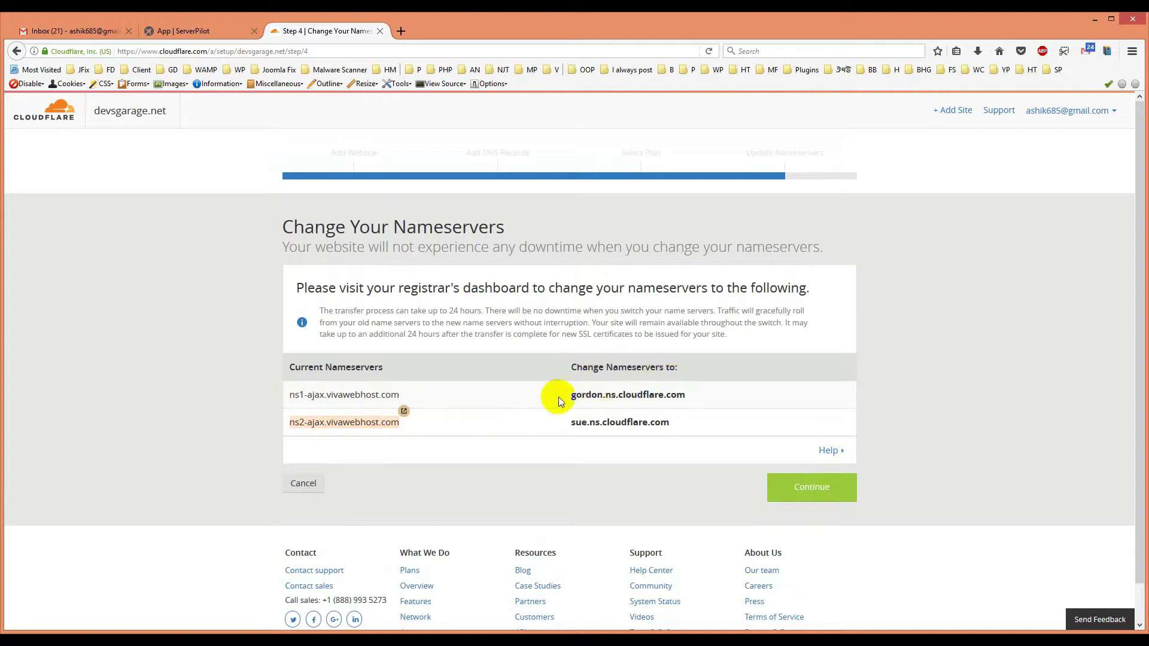
pyautogui.moveTo(568, 395); pyautogui.dragTo(692, 402)
pyautogui.moveTo(569, 426); pyautogui.dragTo(673, 422)
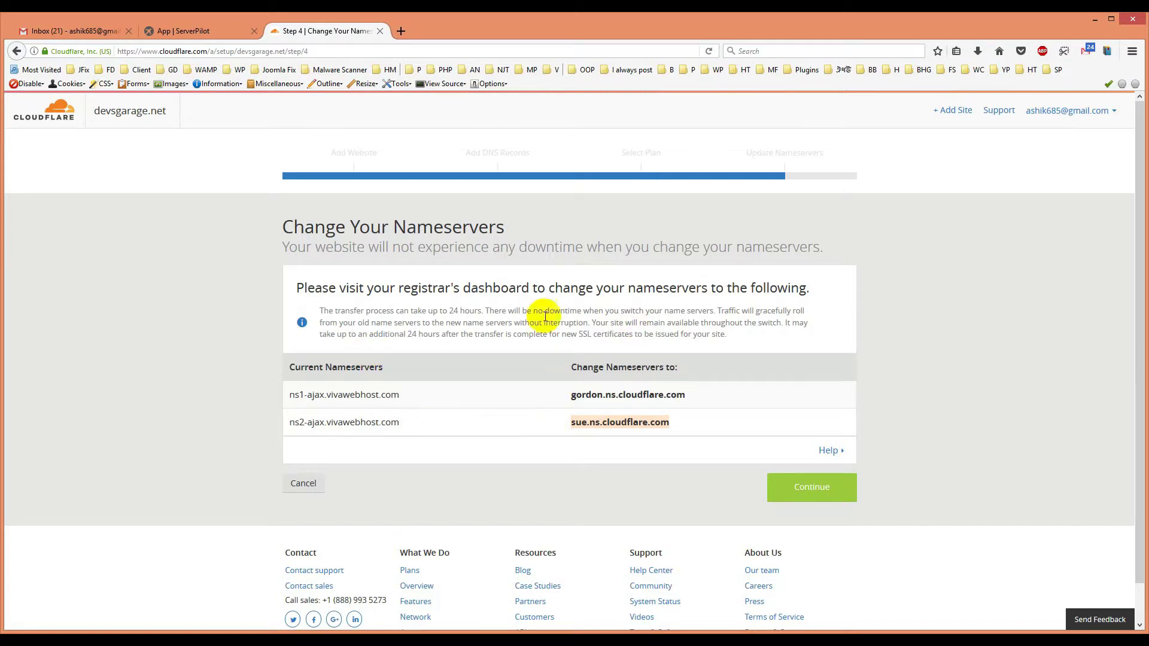
pyautogui.click(791, 493)
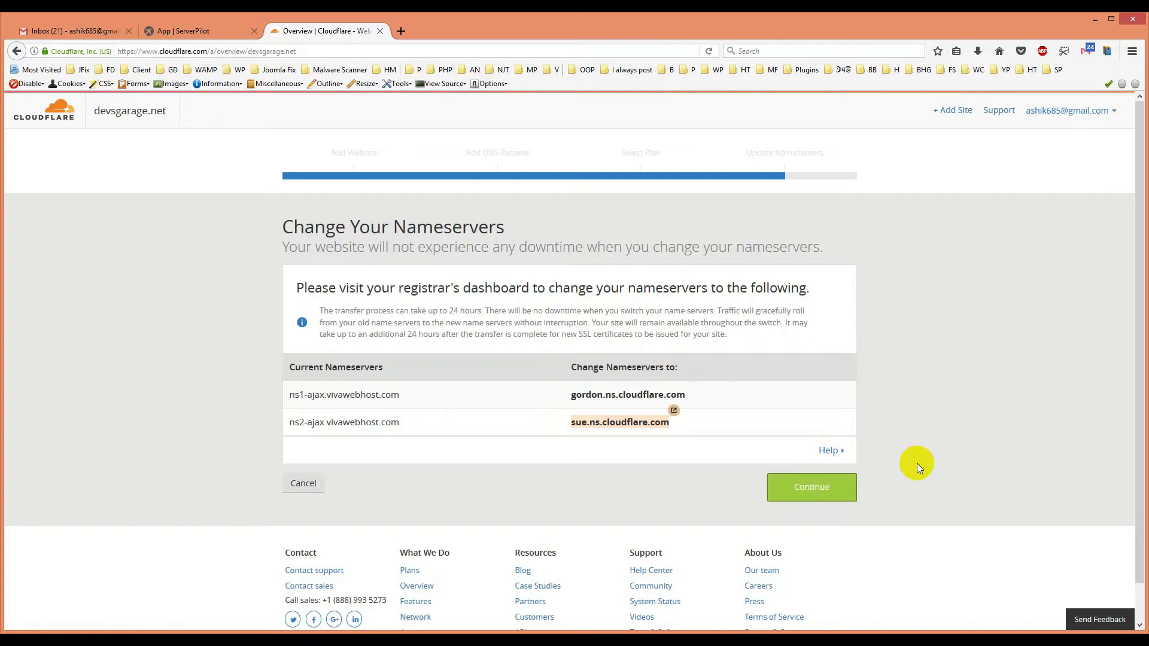
# Open the devsgarage.net overview and check the pending DNS status, nameservers and Free plan
pyautogui.click(813, 501)
pyautogui.scroll(-5, 518, 447)
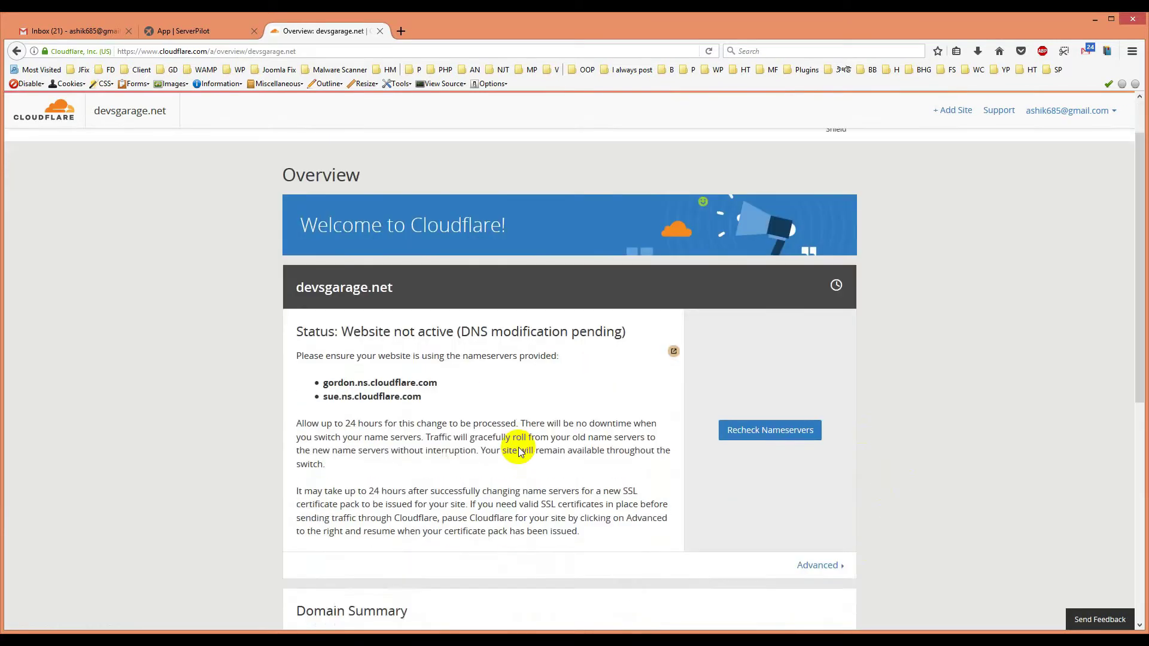
pyautogui.scroll(4, 516, 440)
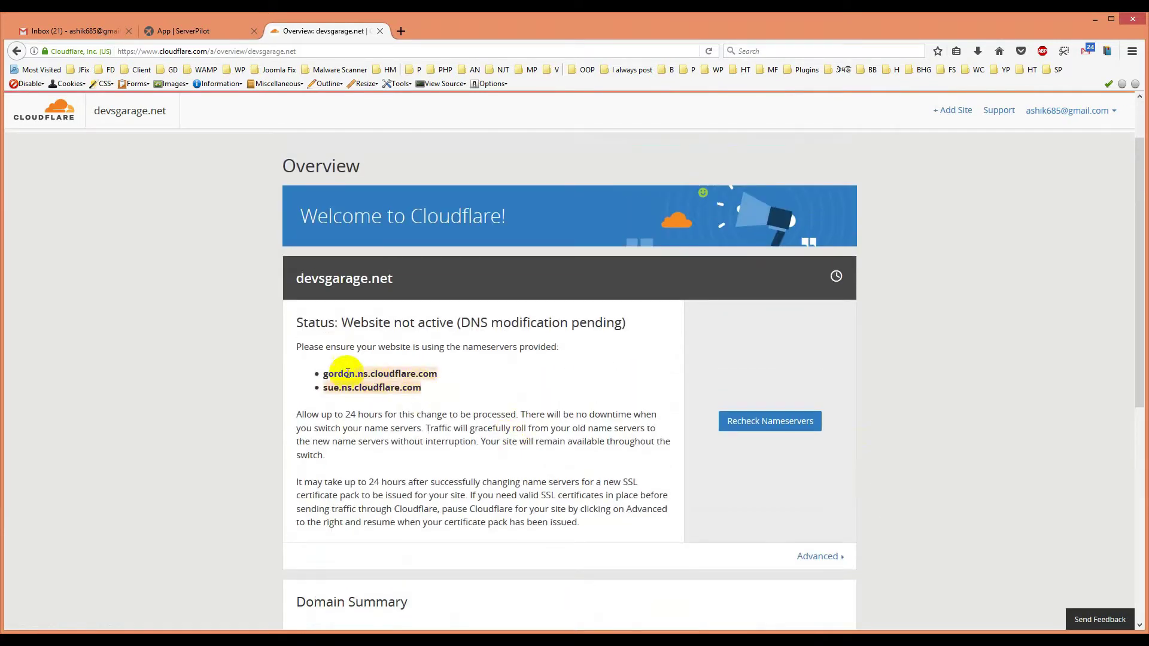
pyautogui.scroll(-3, 424, 399)
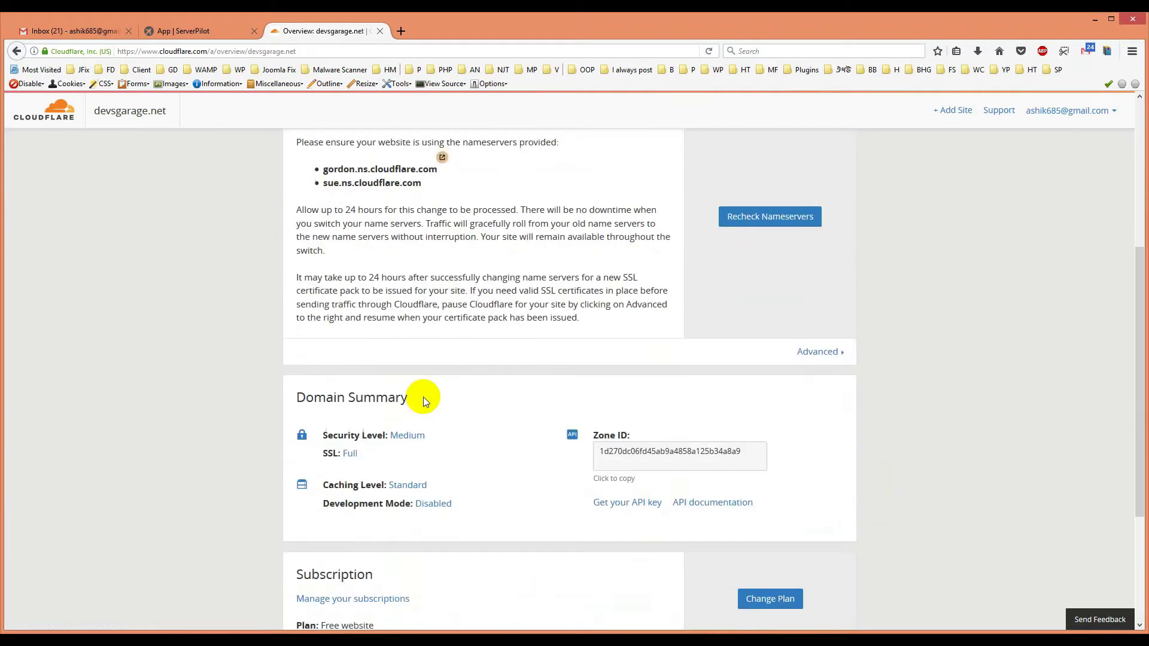
pyautogui.scroll(-3, 422, 397)
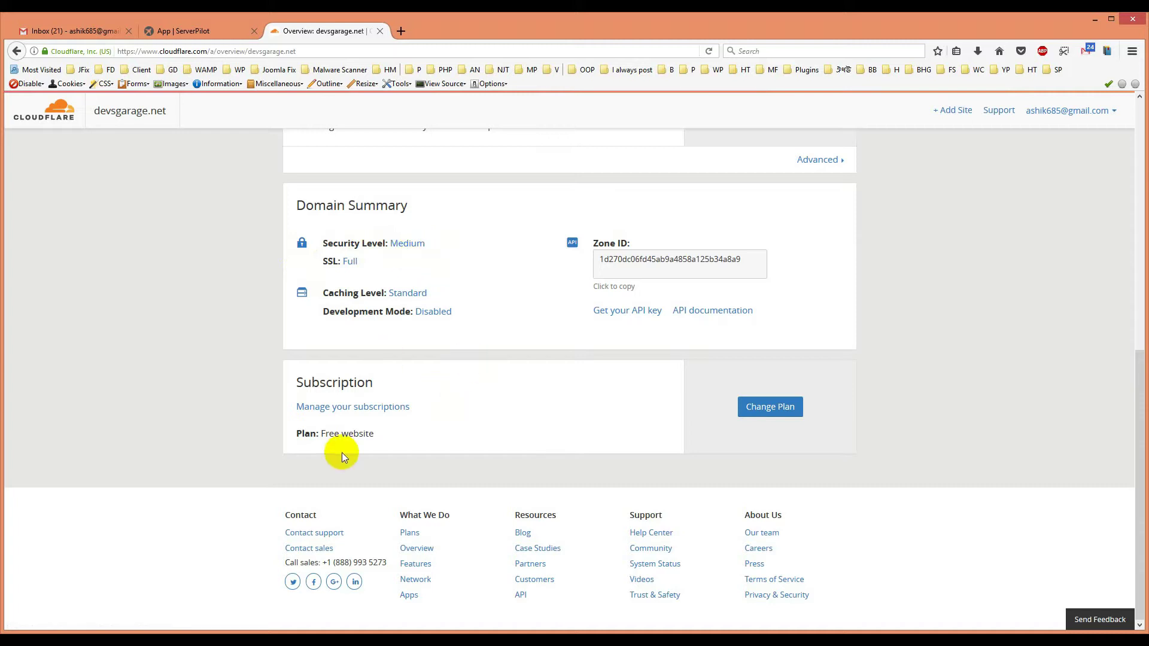
pyautogui.moveTo(298, 434); pyautogui.dragTo(374, 433)
pyautogui.scroll(8, 452, 426)
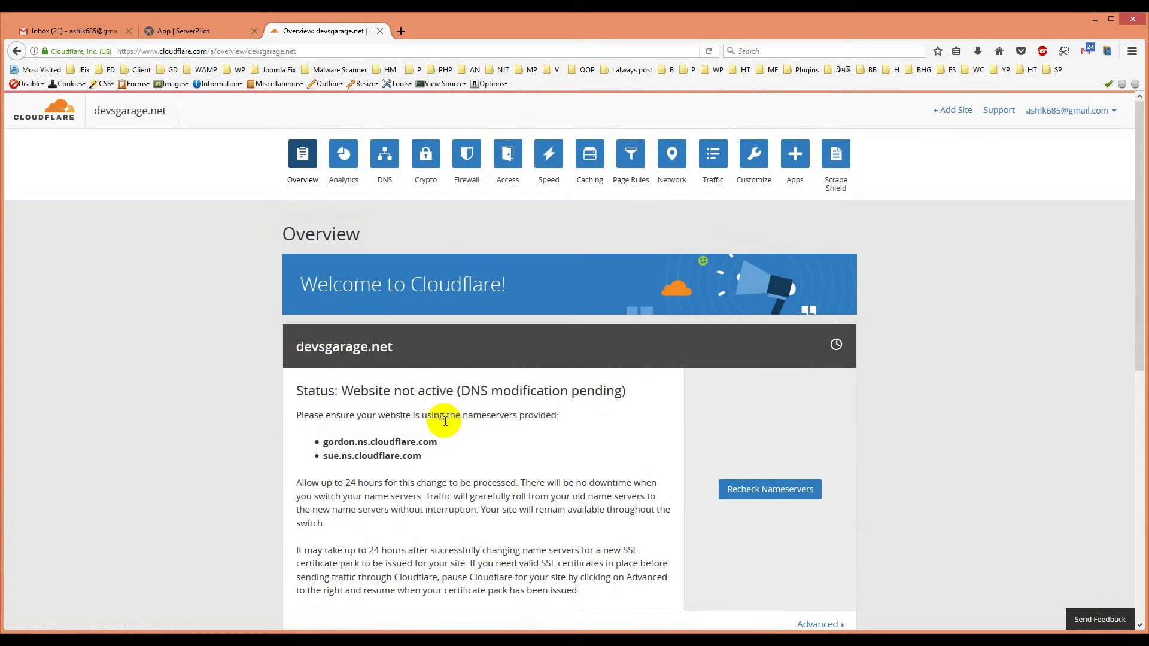
# Start a new page rule with the URL pattern *devsgarage.net/*
pyautogui.click(631, 157)
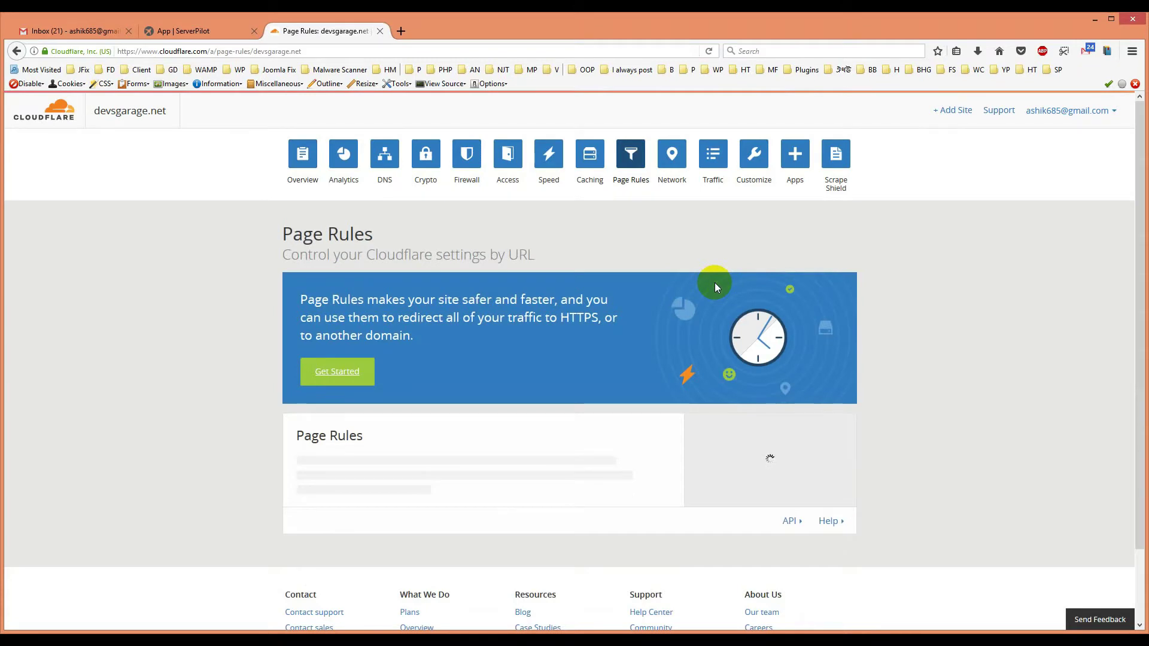
pyautogui.scroll(-3, 538, 432)
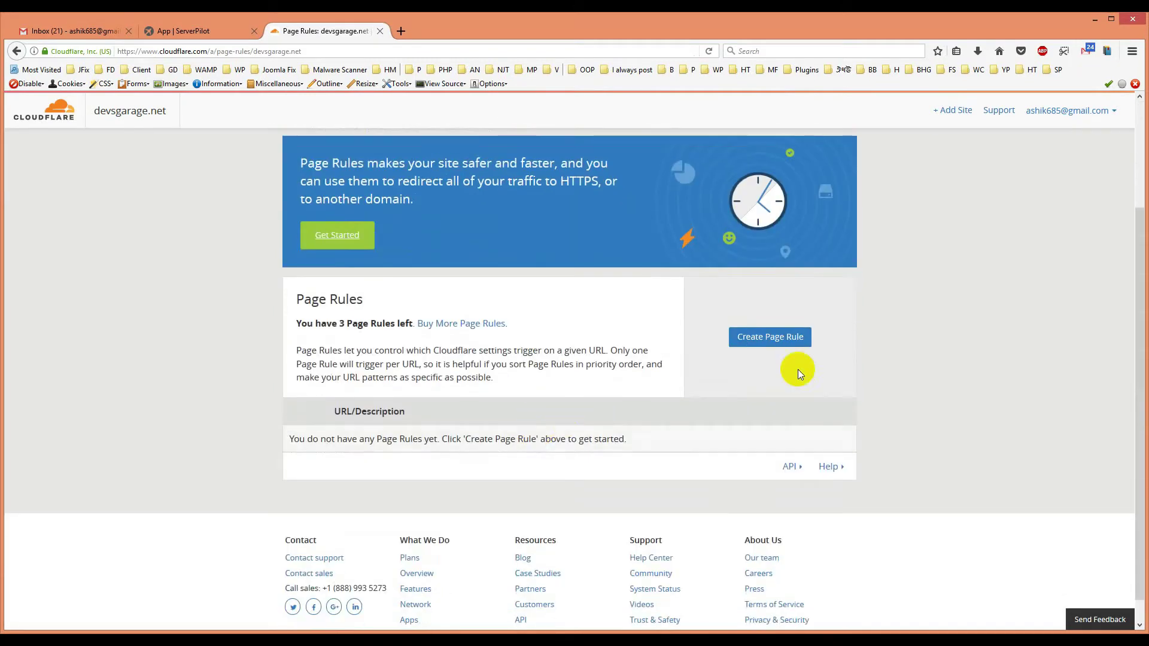
pyautogui.click(745, 338)
pyautogui.click(403, 345)
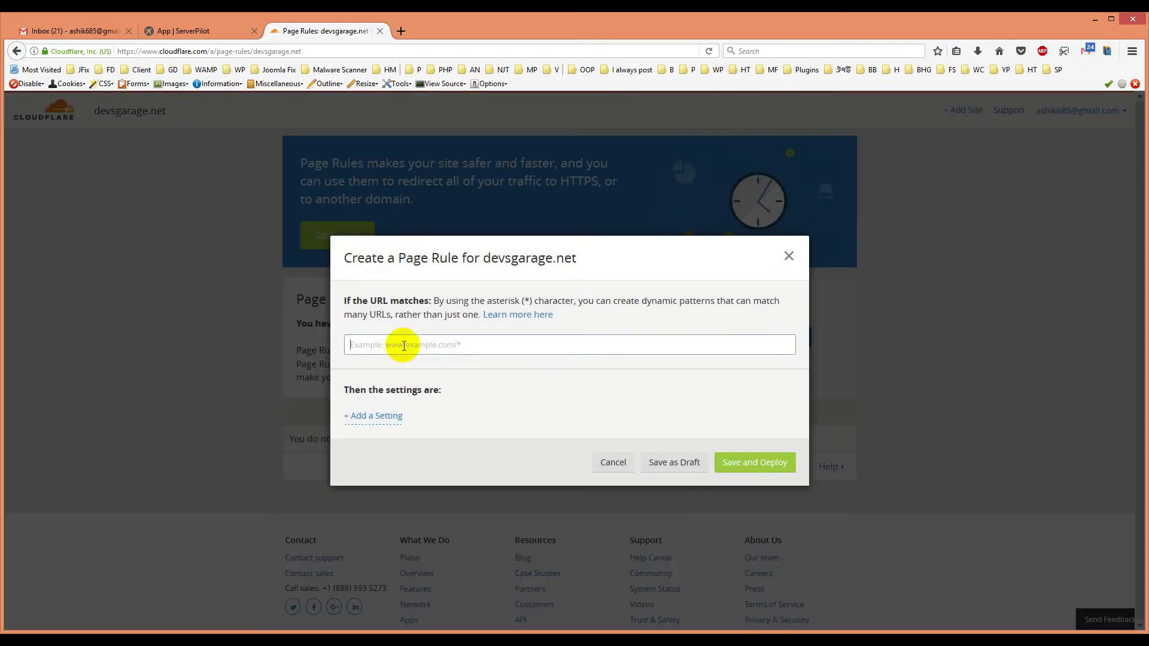
pyautogui.write('/*')
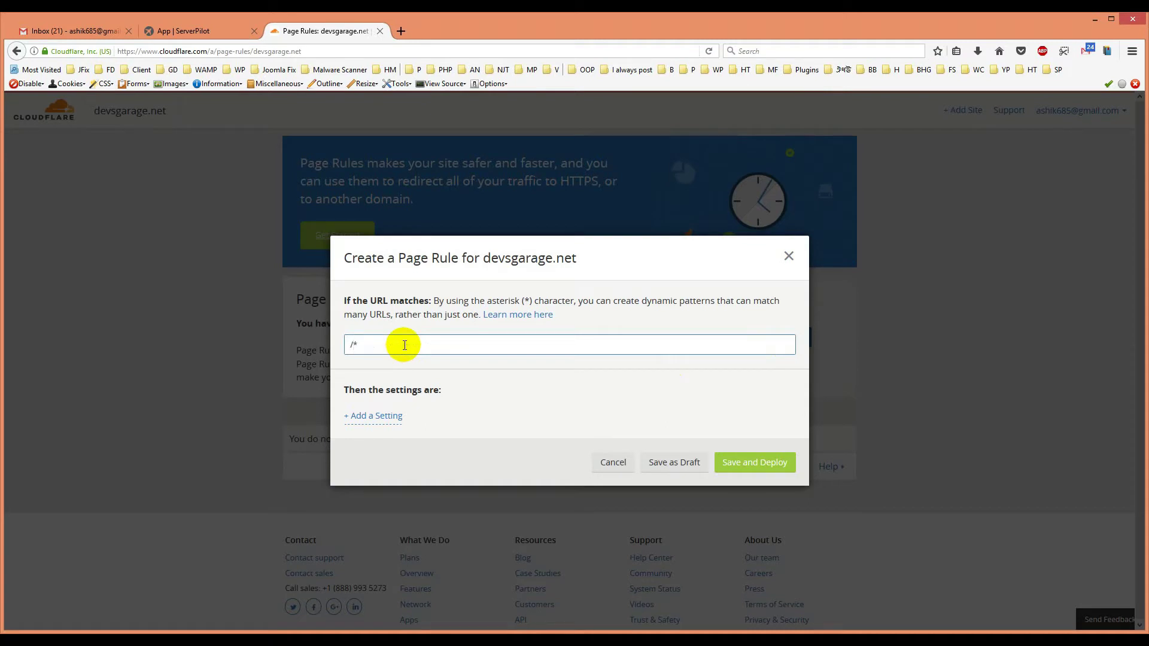
# Give the rule a Cache Level setting of Bypass and save and deploy it
pyautogui.click(386, 416)
pyautogui.click(541, 425)
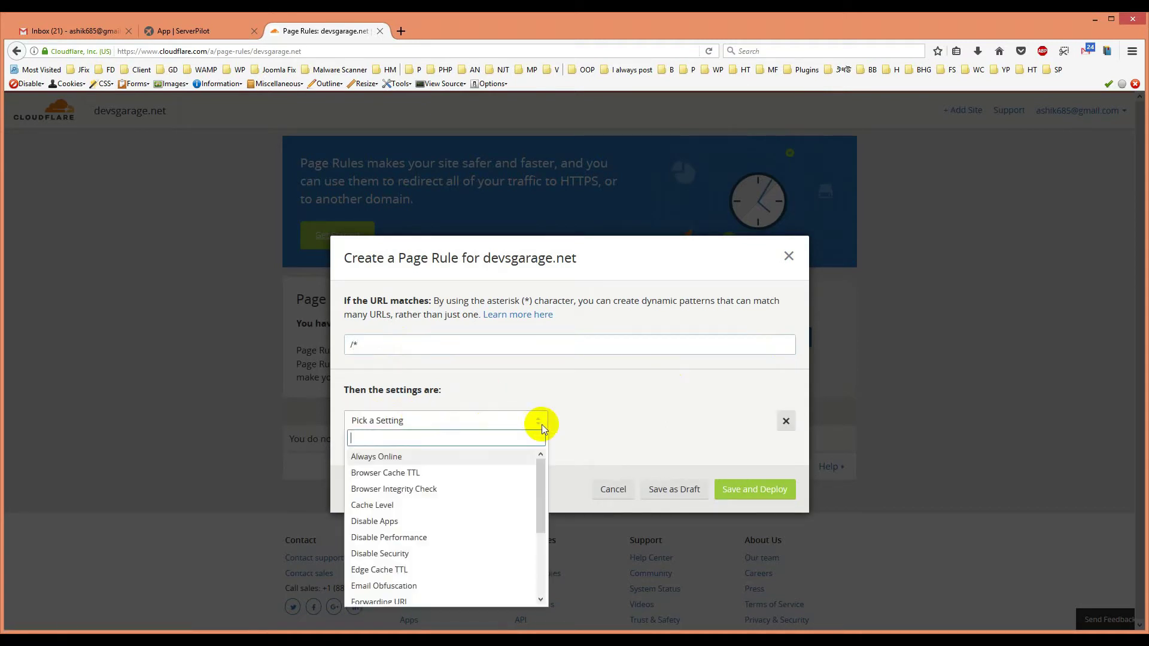
pyautogui.scroll(-1, 515, 463)
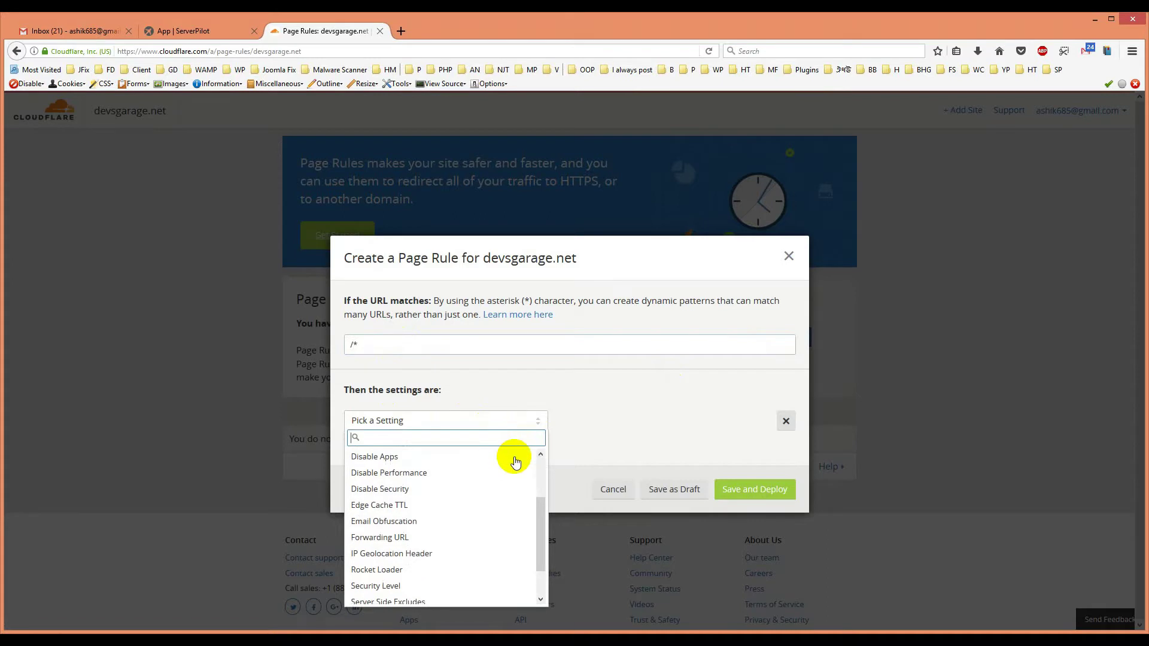
pyautogui.scroll(-1, 516, 463)
pyautogui.scroll(1, 509, 479)
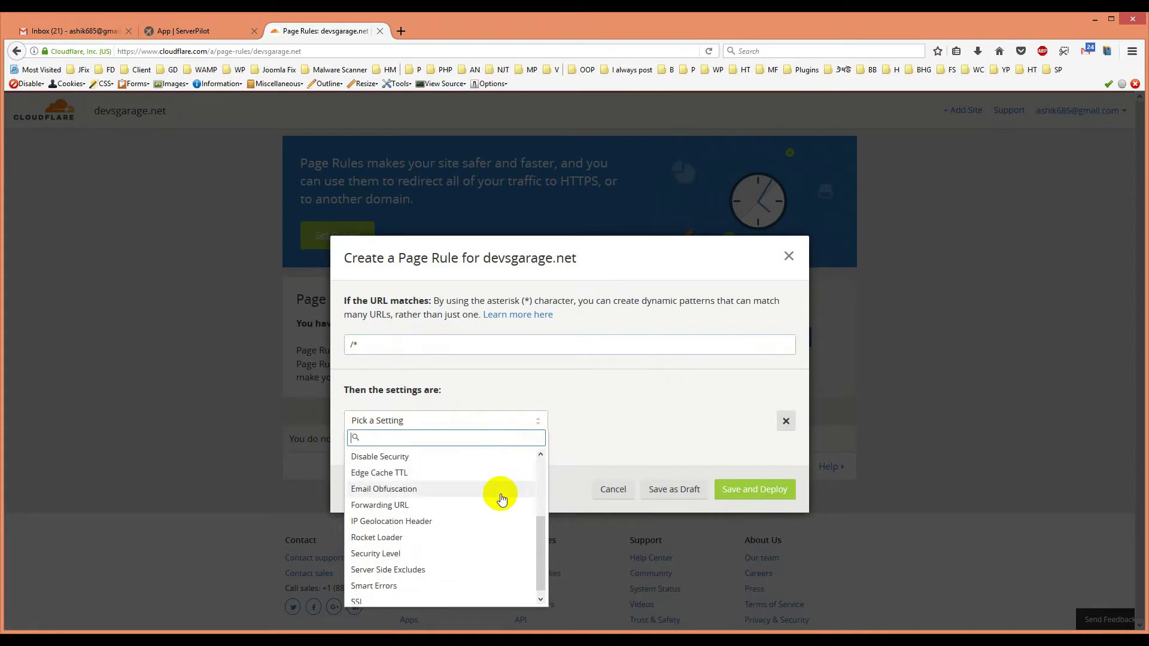
pyautogui.scroll(2, 502, 499)
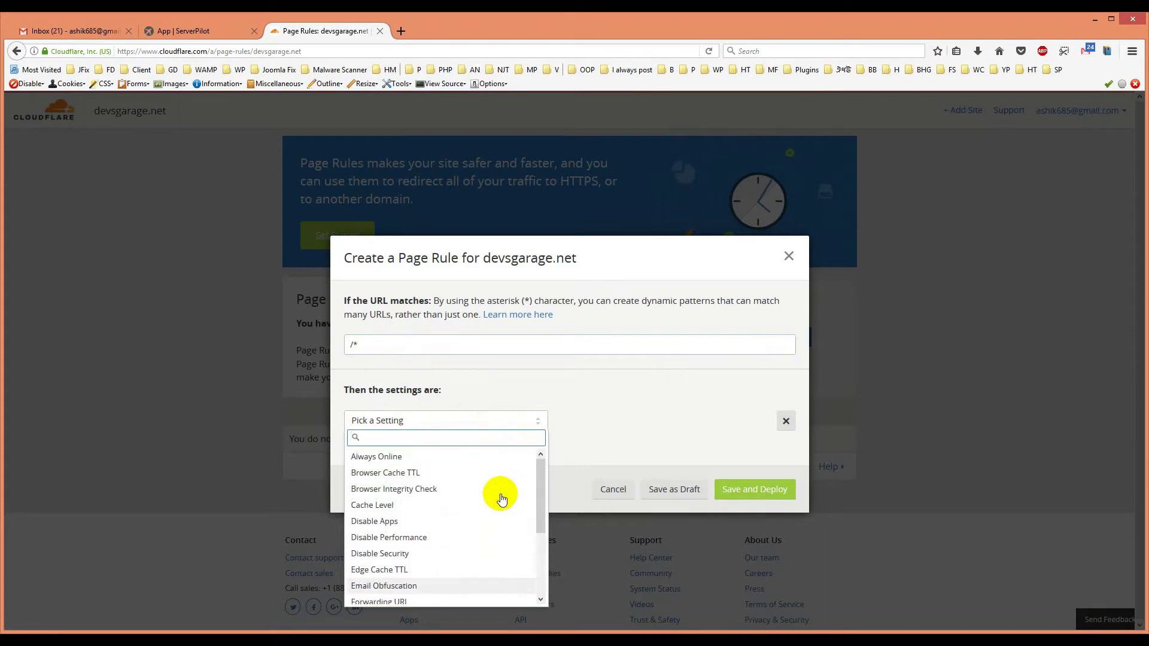
pyautogui.click(418, 505)
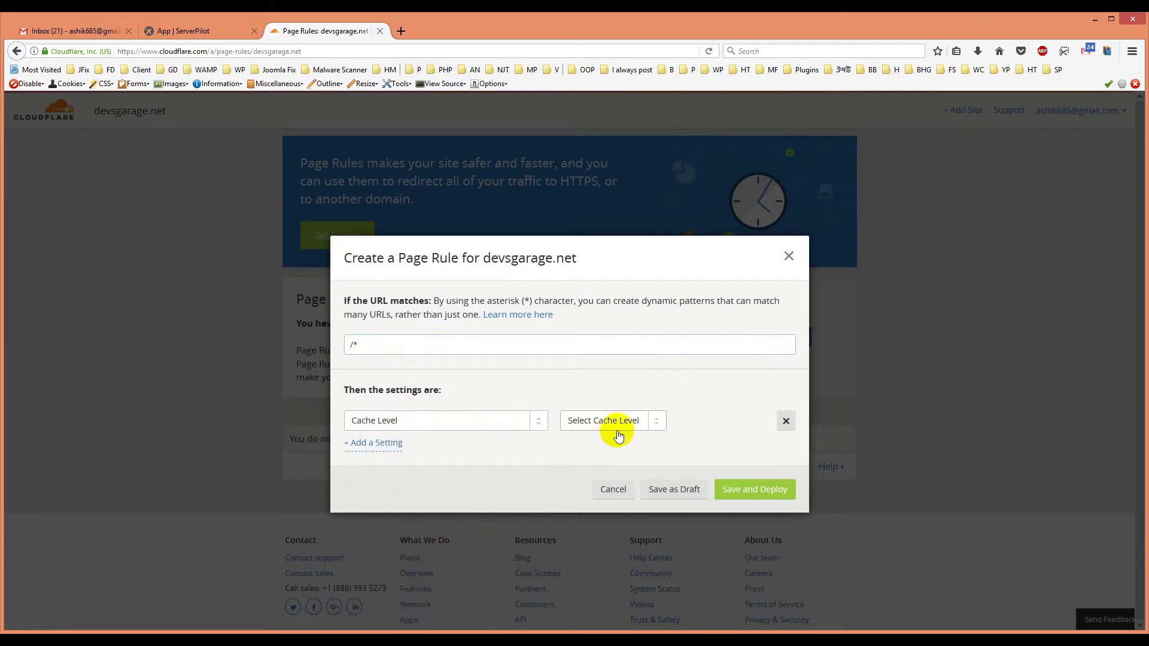
pyautogui.click(662, 420)
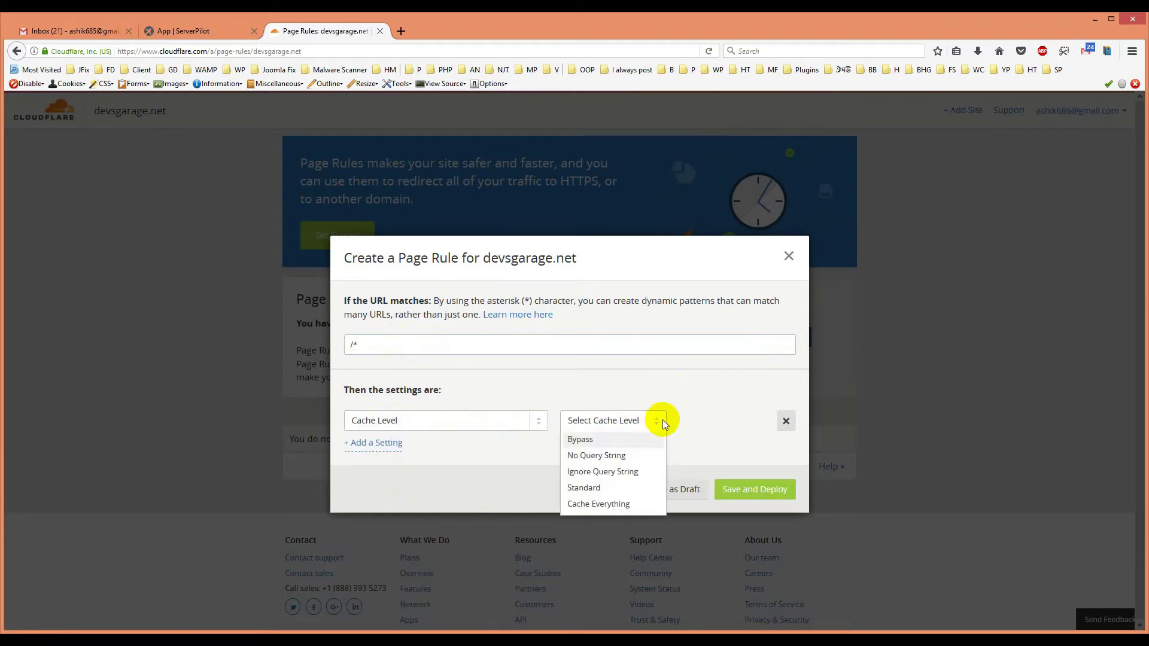
pyautogui.click(633, 446)
pyautogui.click(746, 489)
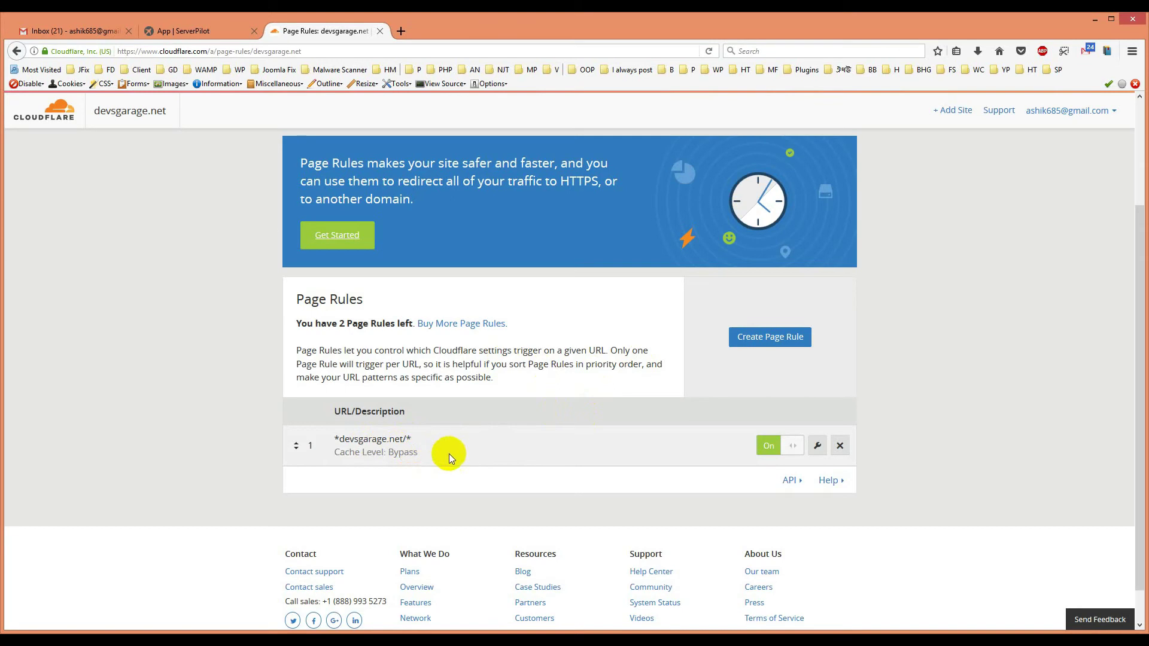
# Return to the devsgarage.net Overview, still showing DNS modification pending
pyautogui.scroll(4, 452, 452)
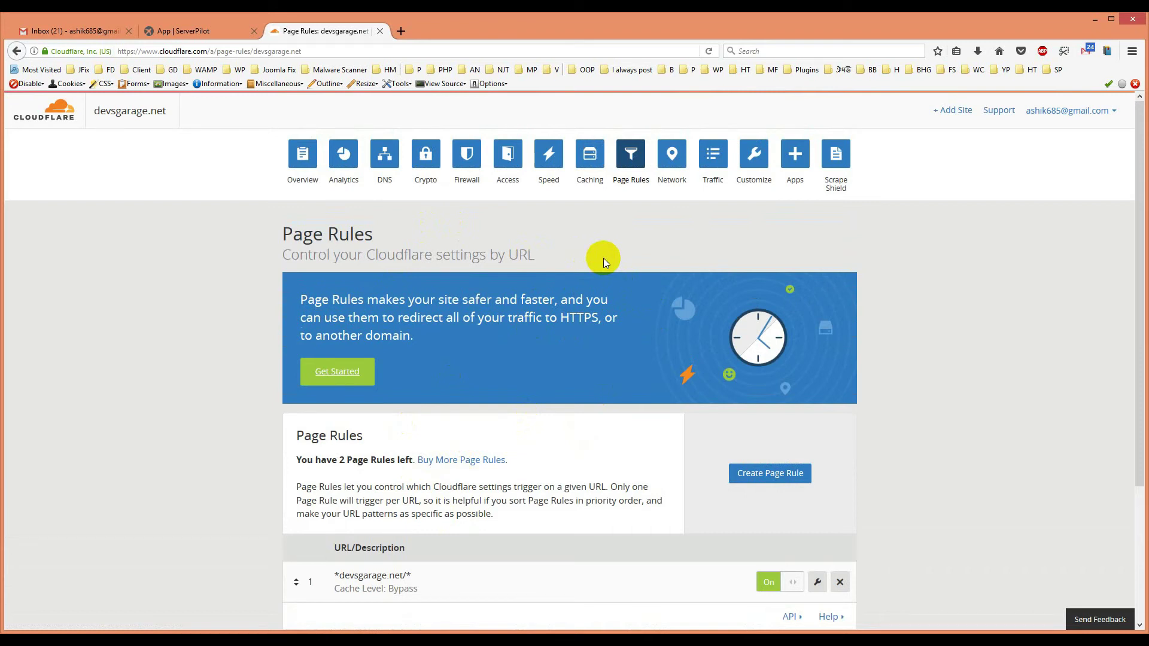
pyautogui.click(302, 156)
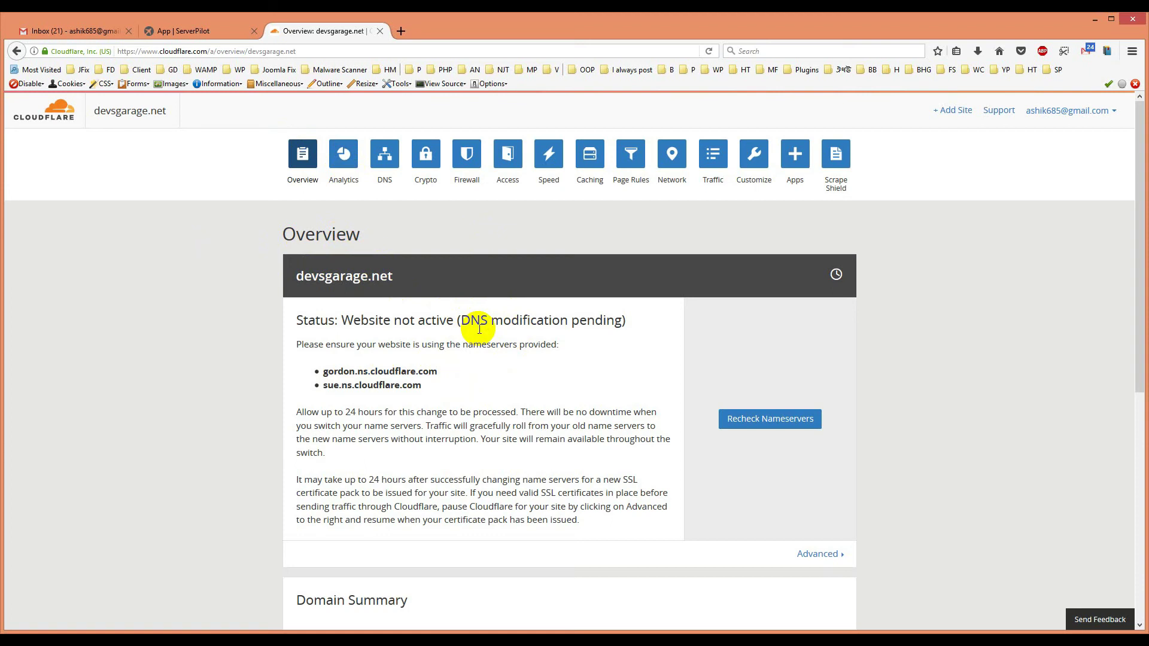
pyautogui.click(215, 30)
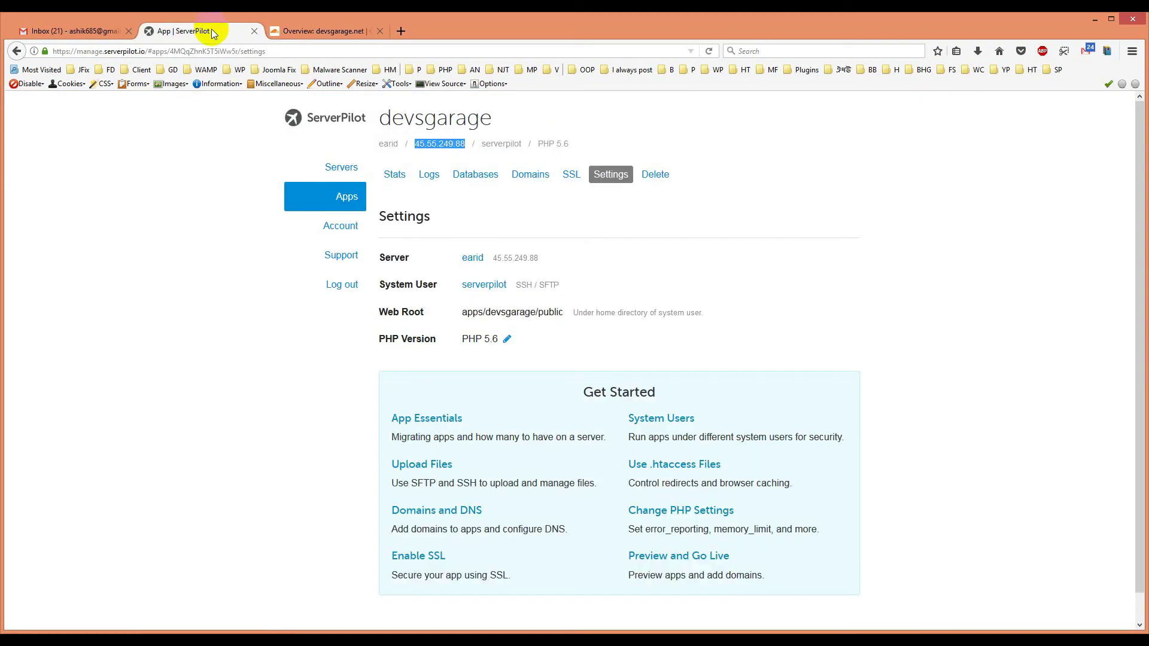
pyautogui.click(332, 36)
pyautogui.scroll(-5, 558, 342)
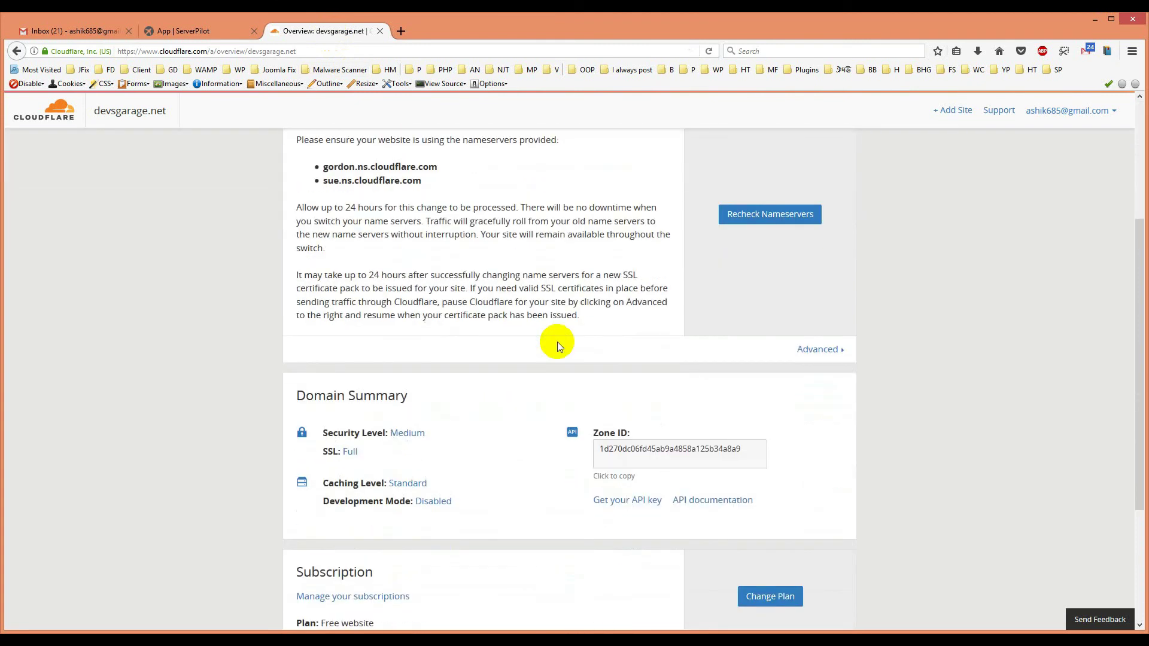
pyautogui.scroll(-2, 558, 343)
pyautogui.scroll(5, 558, 342)
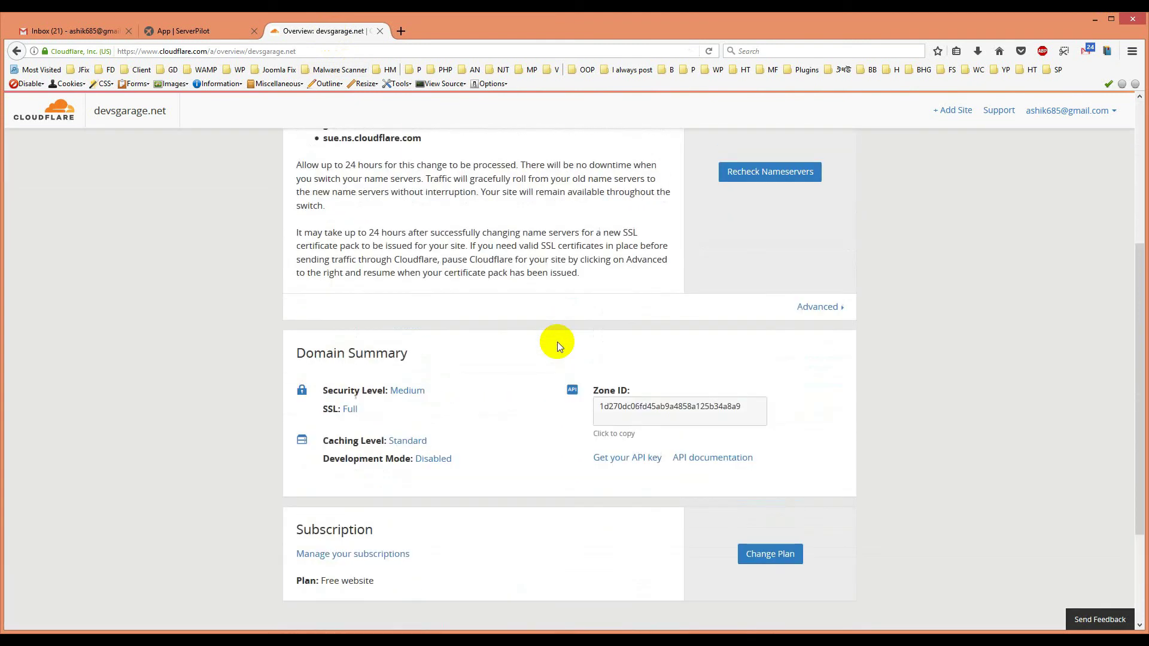
pyautogui.scroll(2, 557, 342)
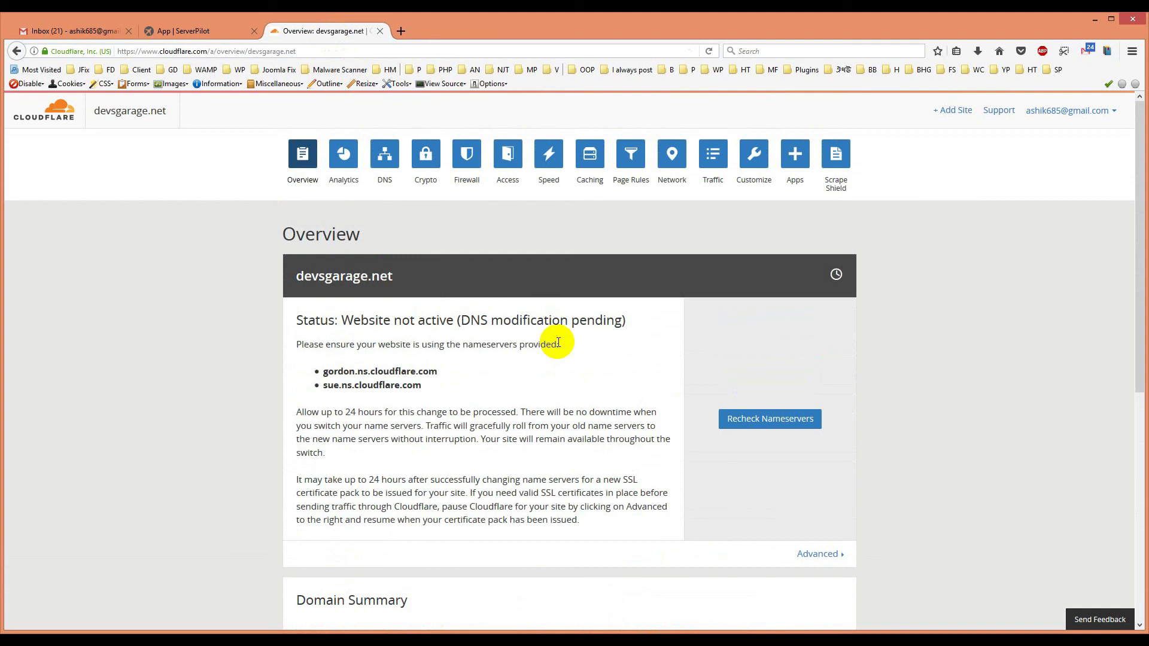